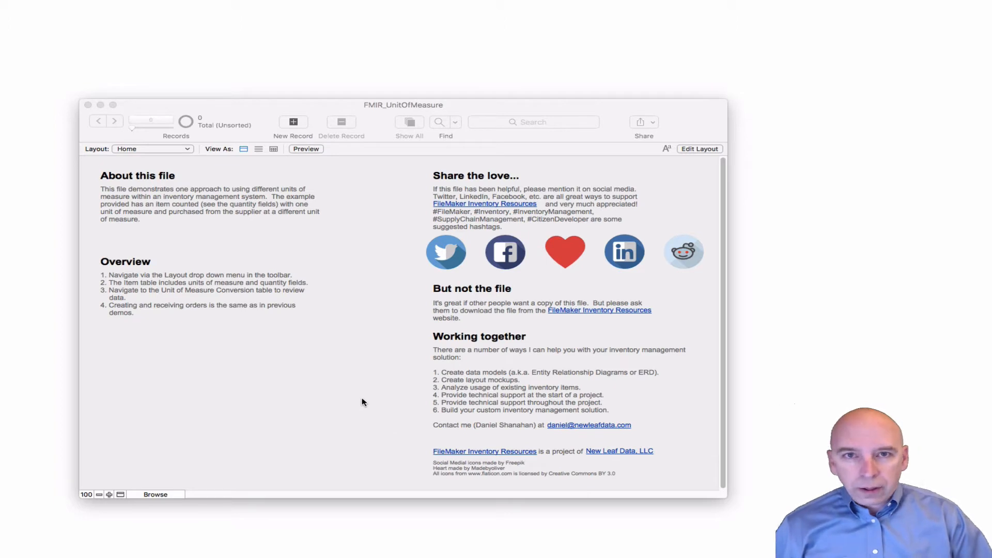
Open the Unit of Measure Conversion layout and look through its unit pairs and multipliers
click(185, 152)
click(184, 150)
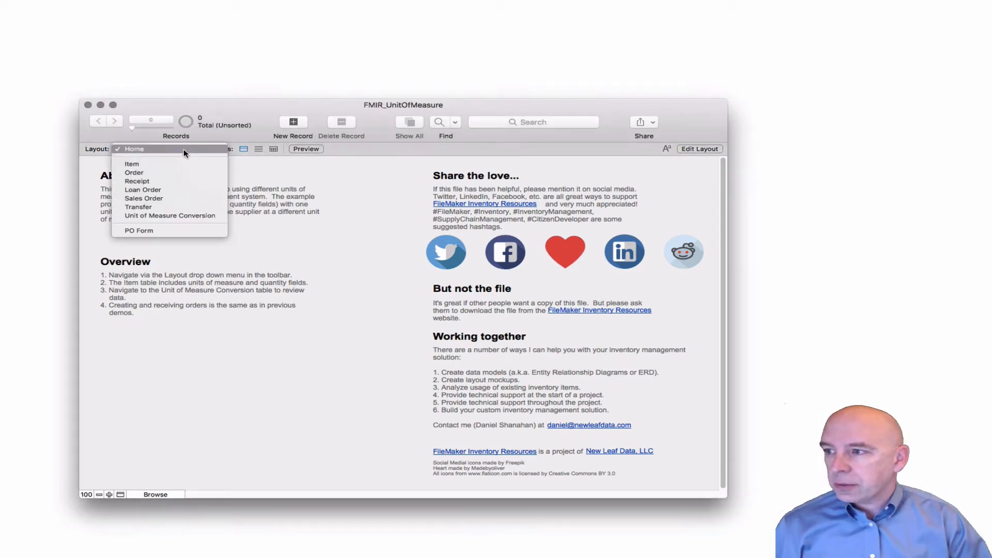
click(193, 216)
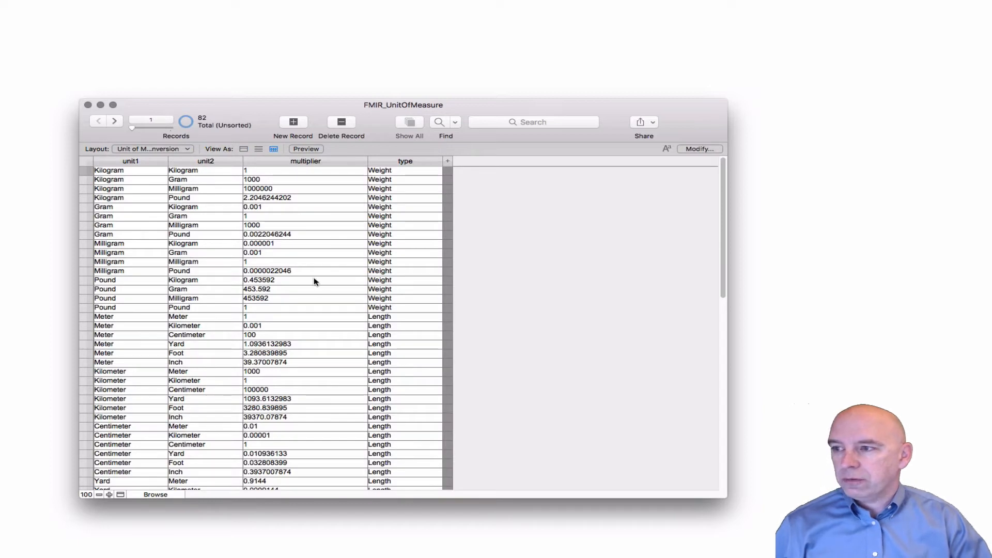
scroll(314, 283, down, 1)
scroll(314, 283, down, 1)
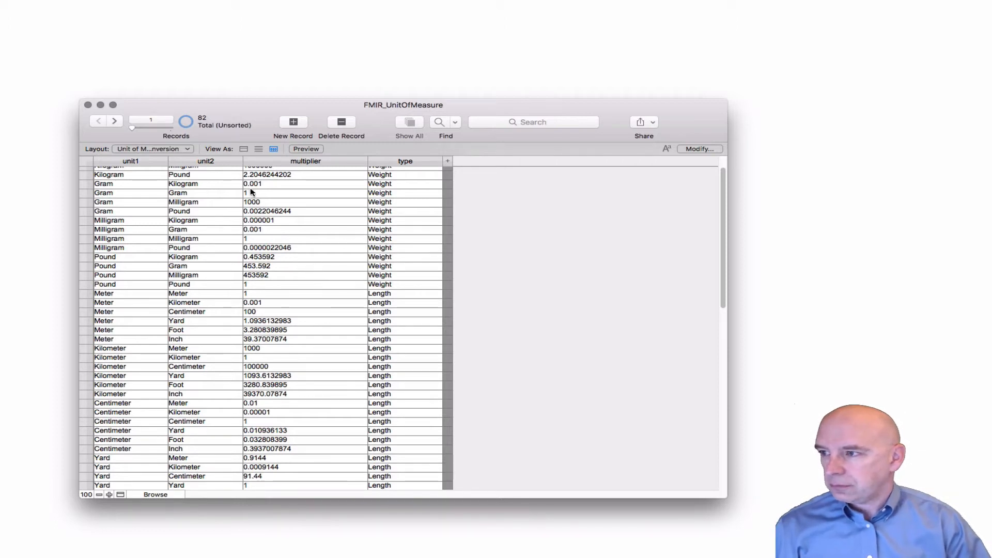
Switch to the Order layout
click(172, 149)
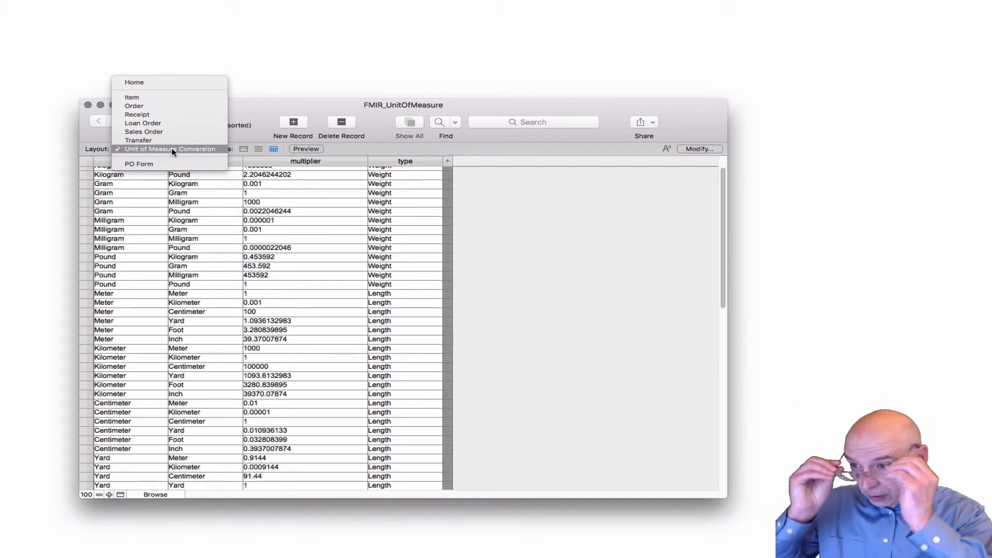
click(172, 148)
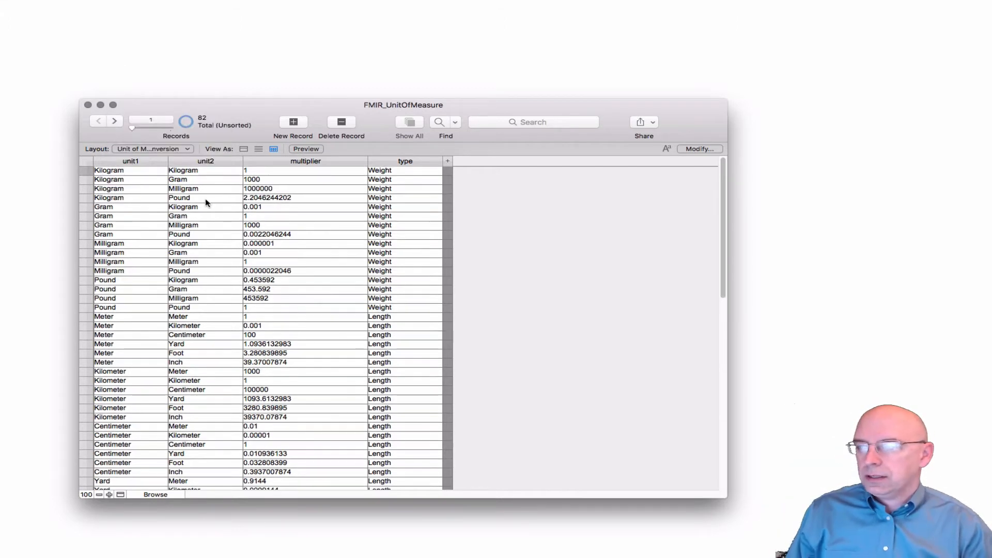
click(160, 149)
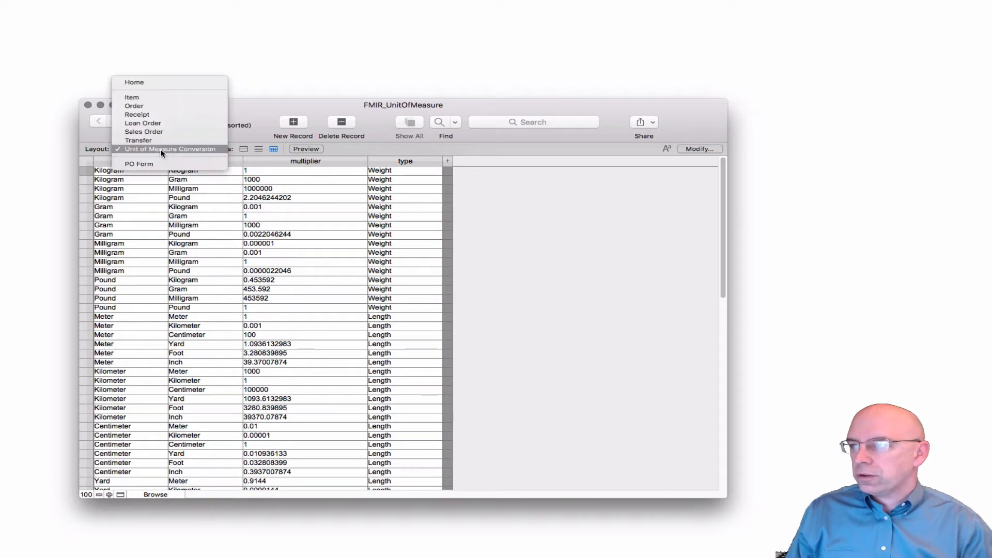
click(158, 106)
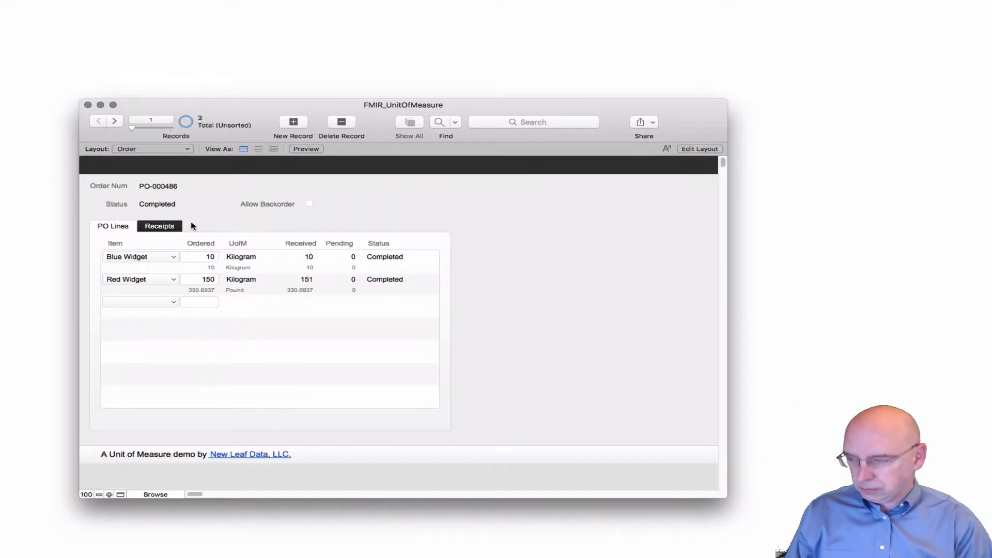
Inspect the script triggers on the PO line's Ordered quantity field in Layout mode, then return to Browse mode without changes
key(super+l)
click(230, 270)
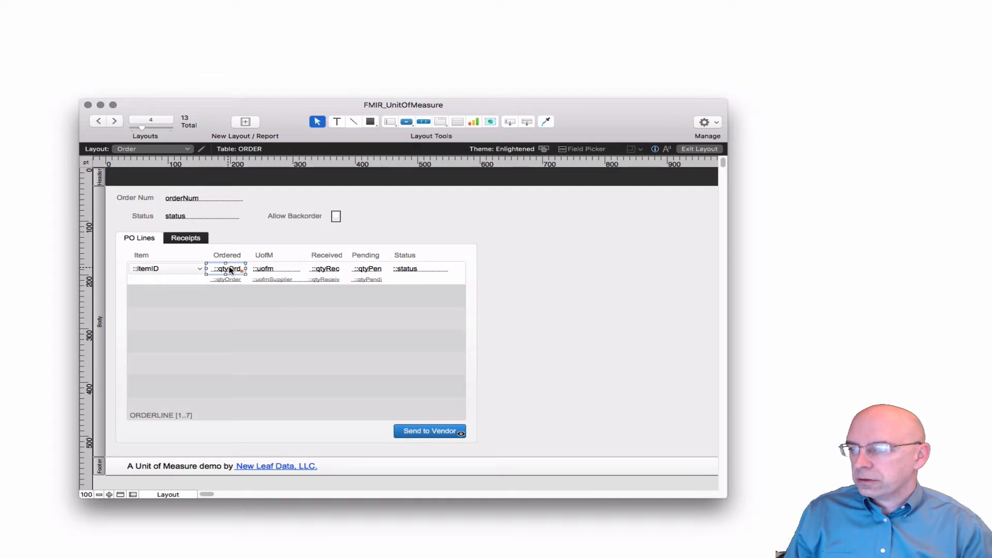
right_click(230, 269)
click(285, 387)
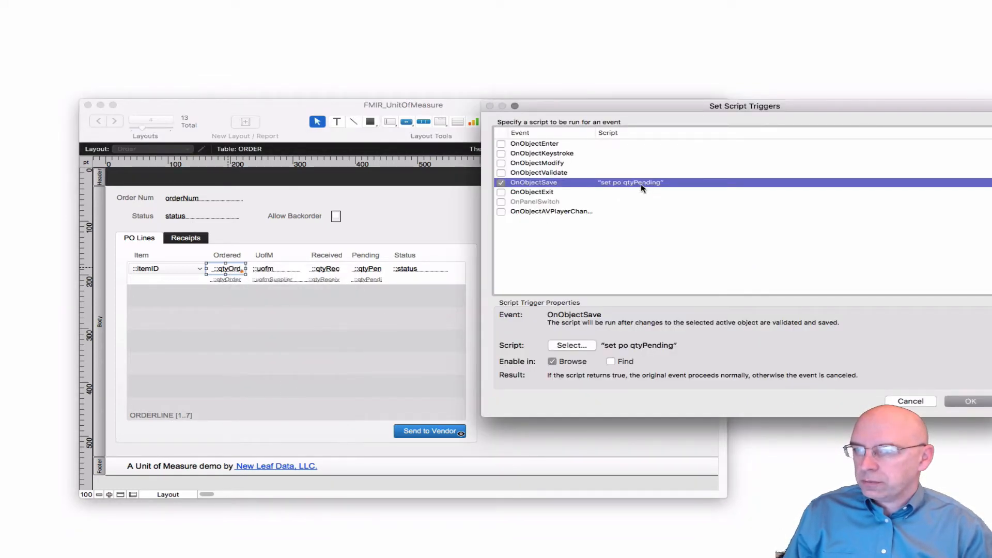
click(909, 403)
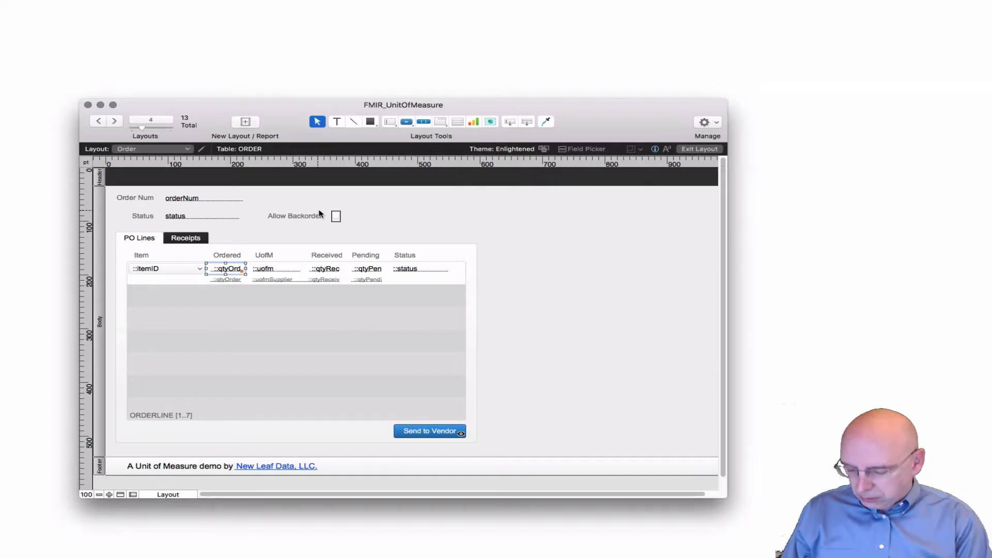
key(super+b)
Open the Script Workspace and examine the $multiplier variable line in the set po qtyPending script
click(202, 280)
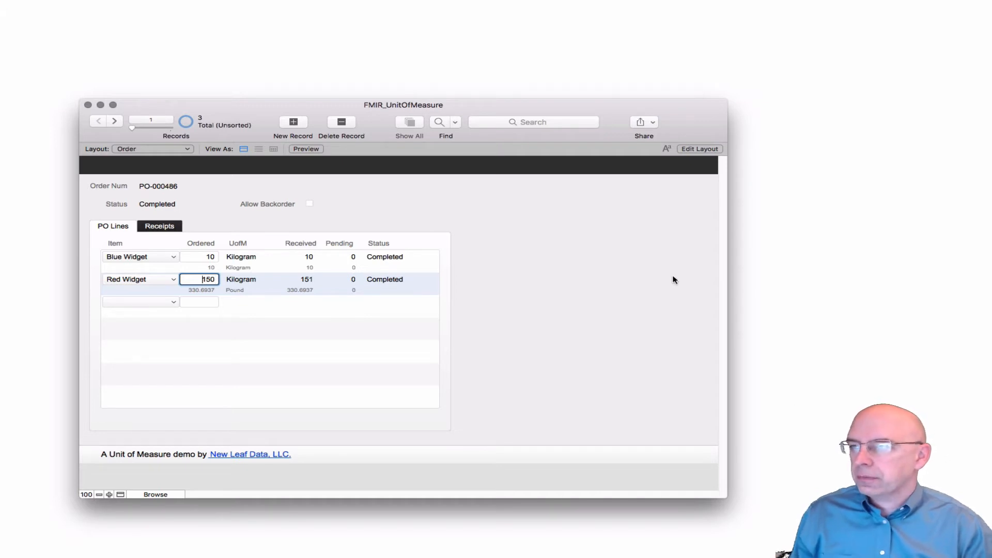
click(591, 278)
key(super+shift+s)
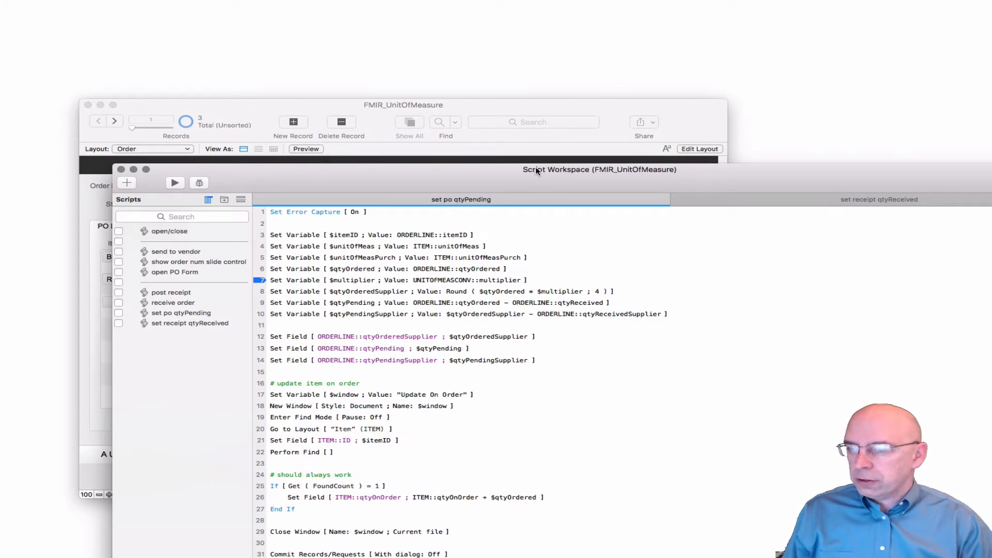
drag(539, 177, 476, 115)
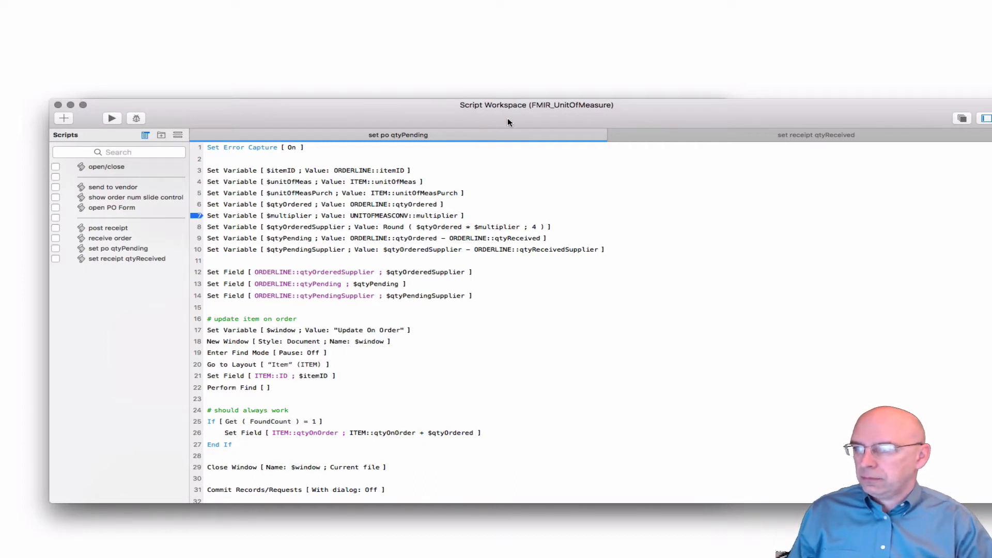
click(292, 218)
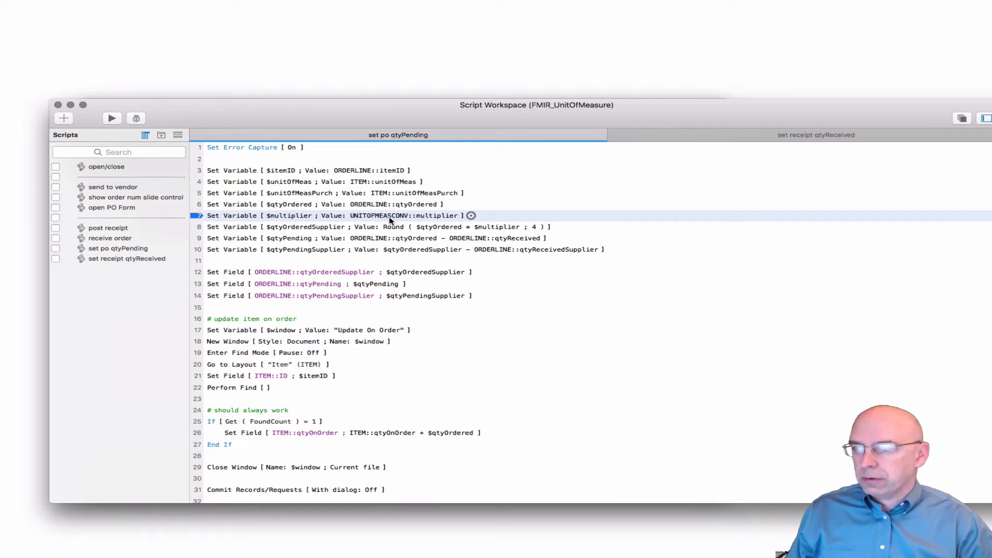
Open the database relationships graph and trace the path from ORDER through ORDERLINE to UNITOFMEASCONV
key(shift+super+d)
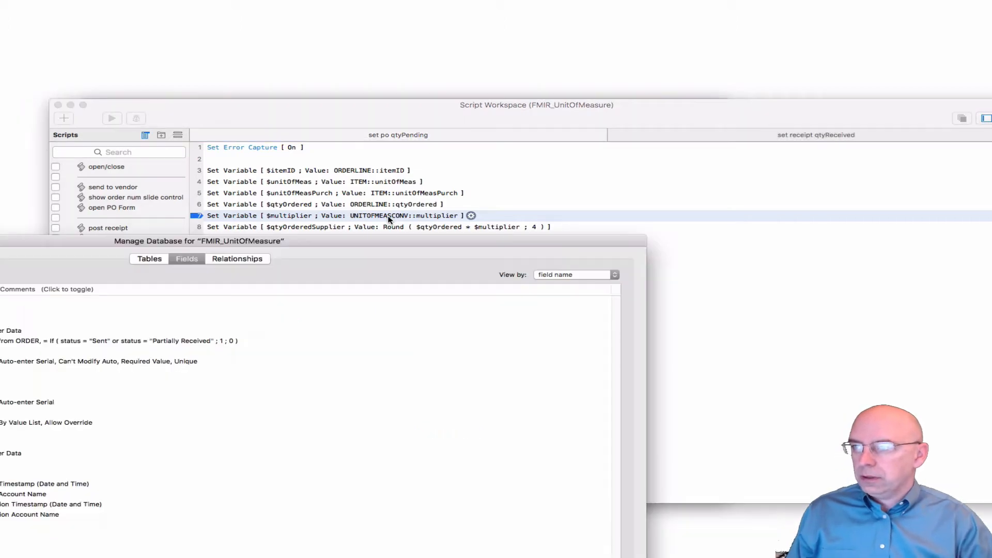
drag(312, 241, 563, 46)
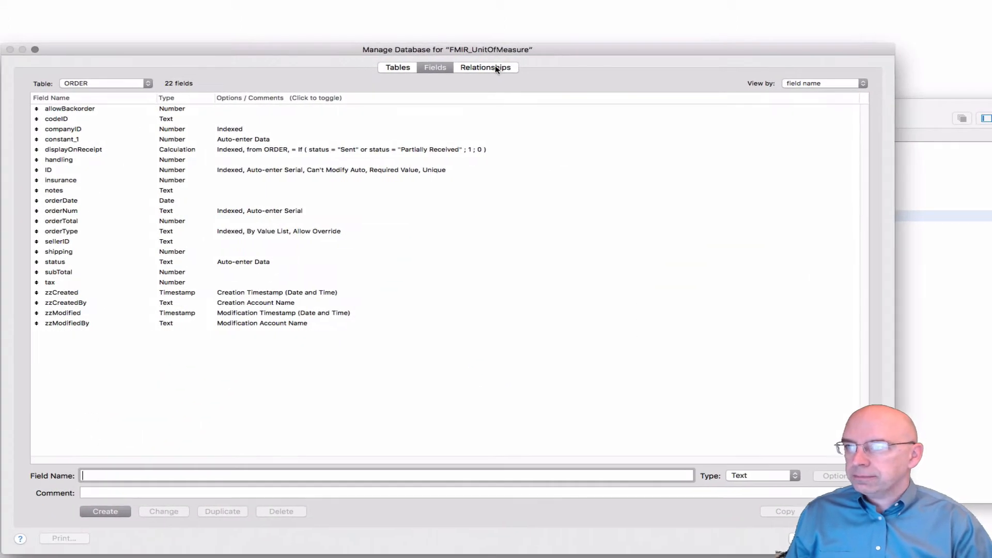
click(494, 68)
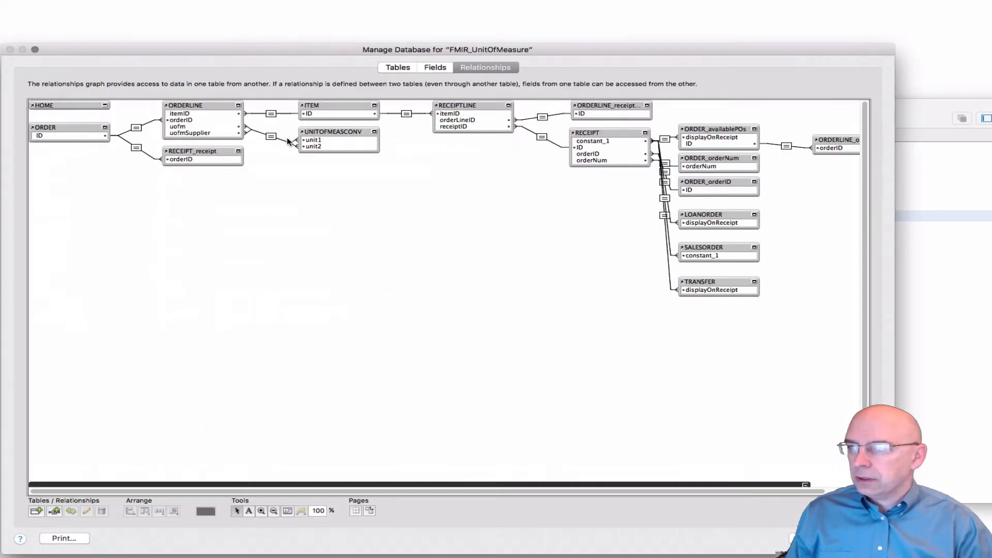
click(209, 110)
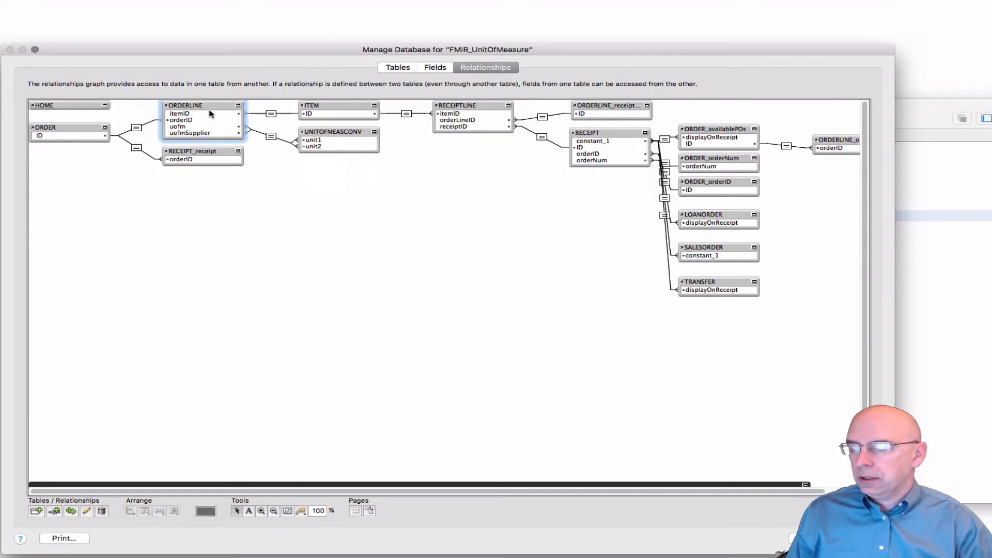
click(80, 124)
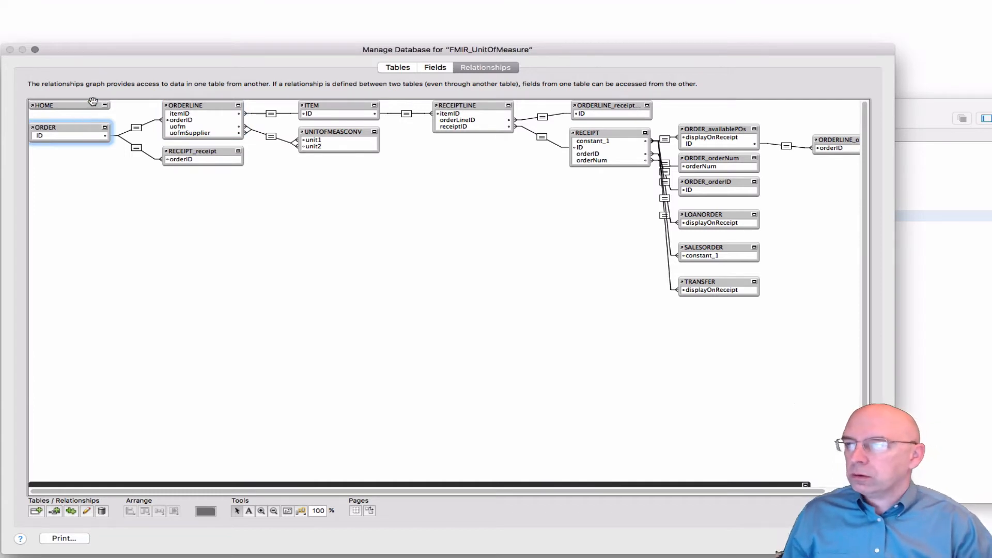
click(214, 104)
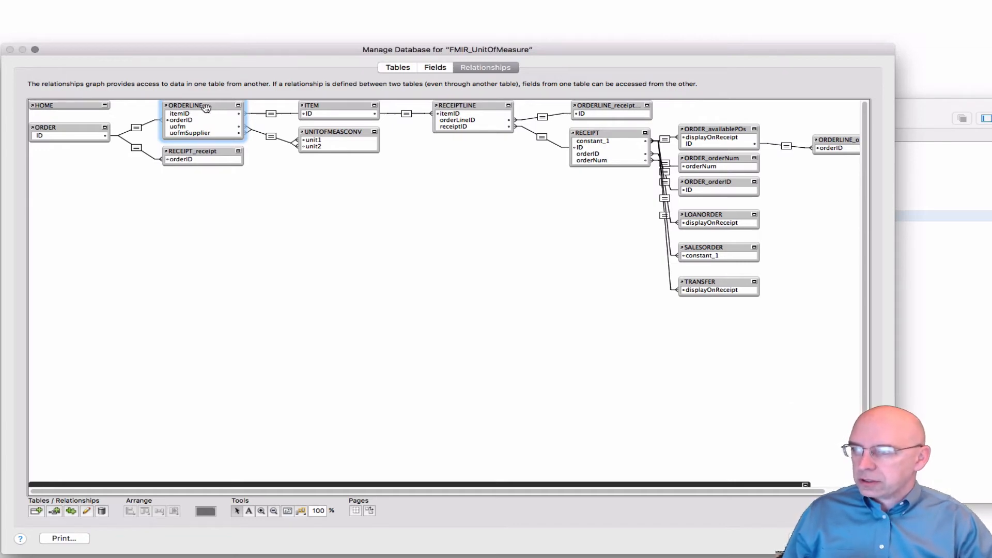
click(327, 133)
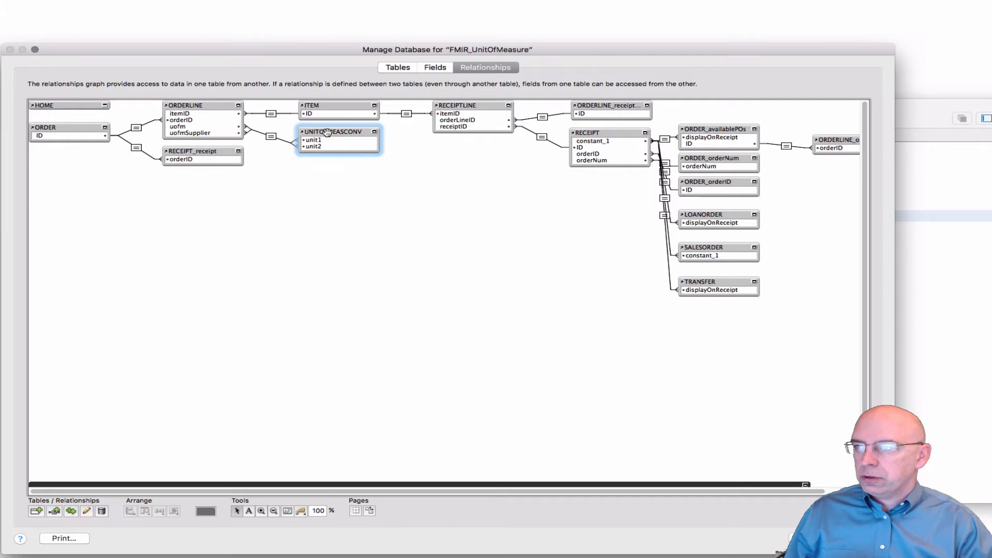
Review the match fields of the relationship between ORDERLINE and UNITOFMEASCONV, then leave database management discarding all changes
double_click(271, 137)
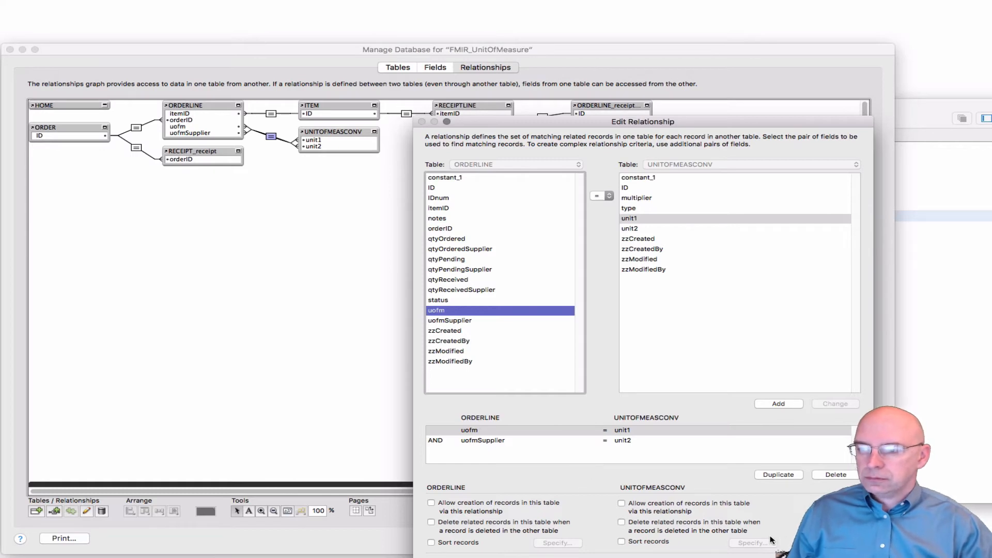
key(Escape)
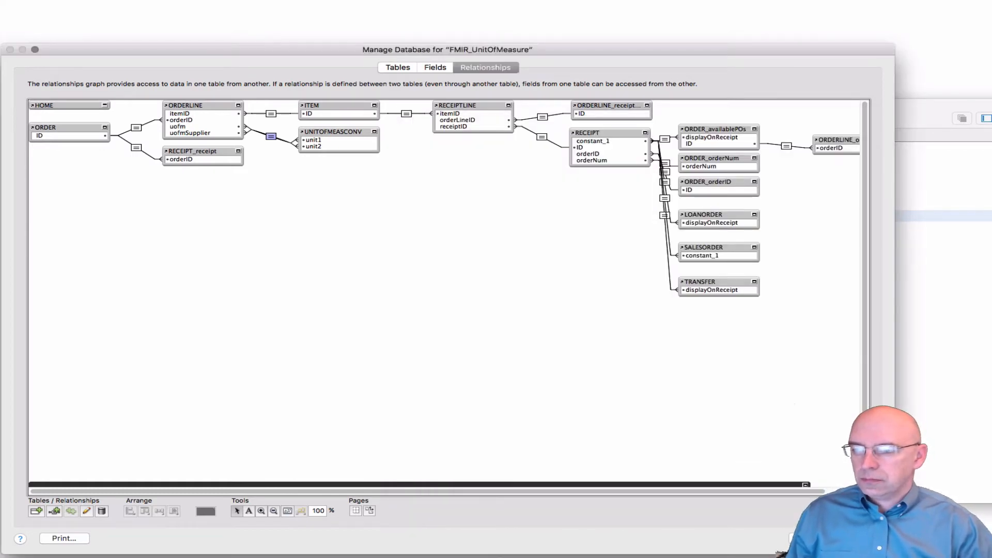
click(809, 538)
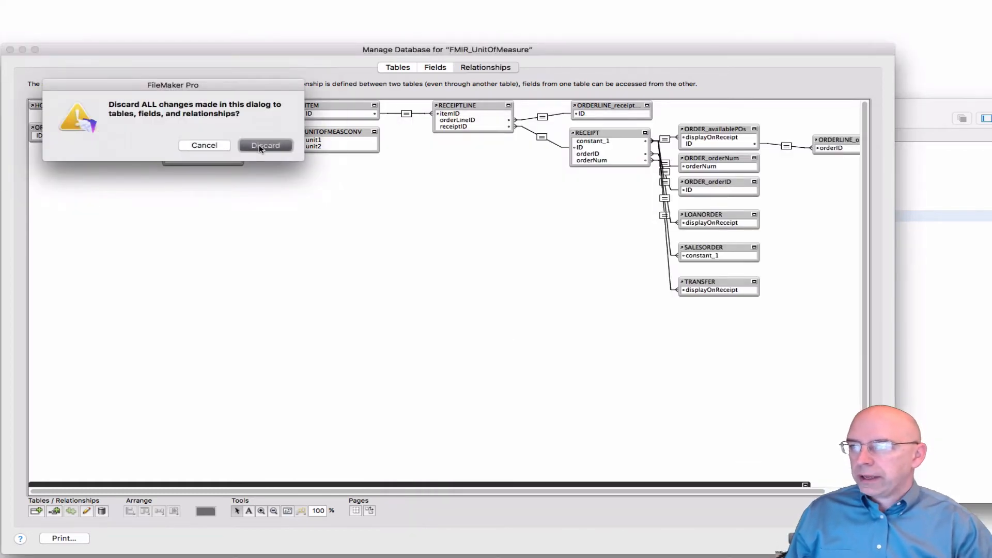
click(264, 146)
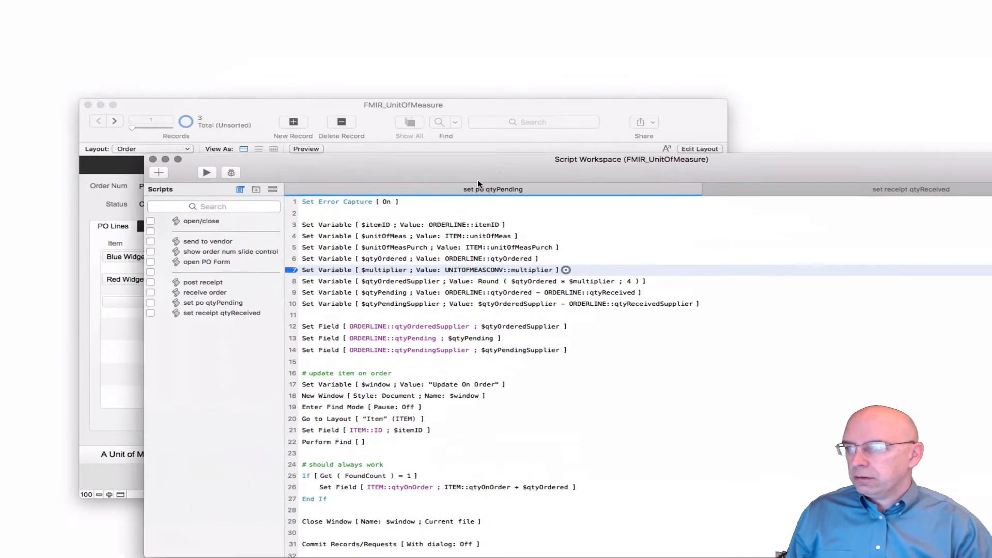
Compare the order's line items with the $multiplier line in the set po qtyPending script
click(442, 108)
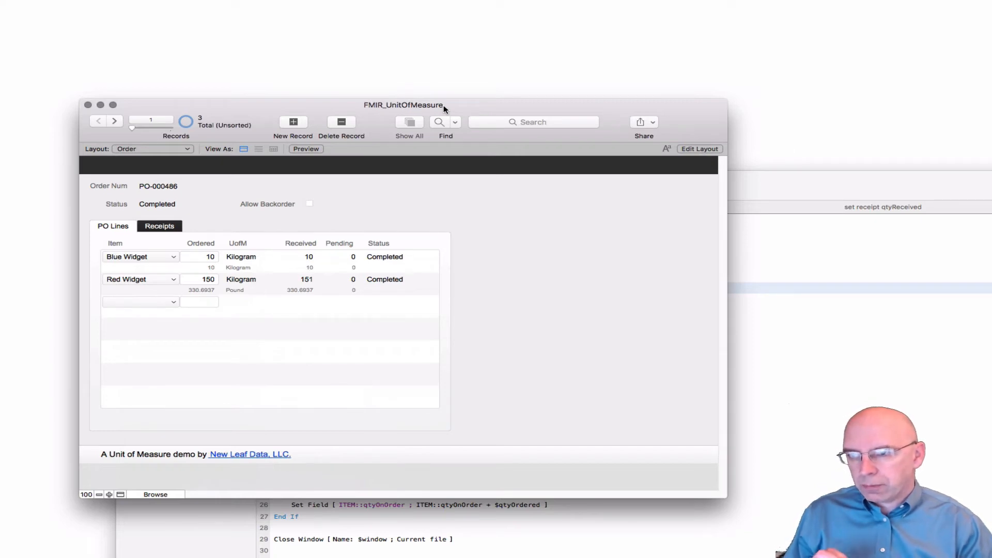
click(772, 182)
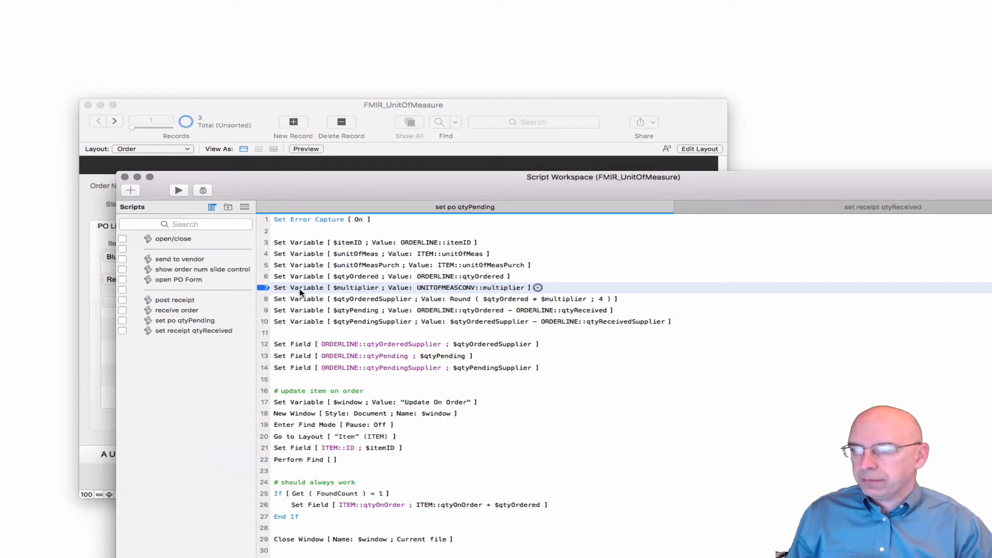
click(495, 104)
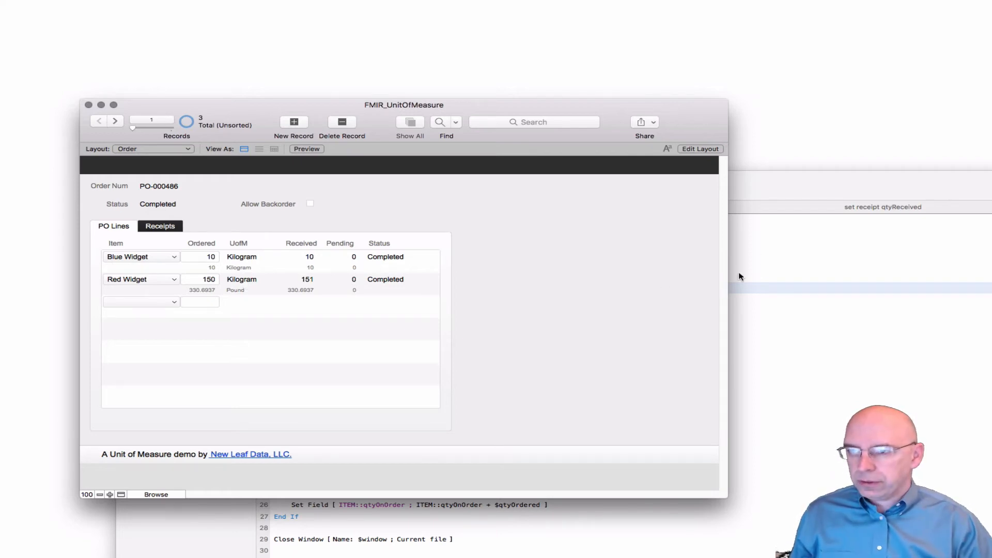
click(763, 209)
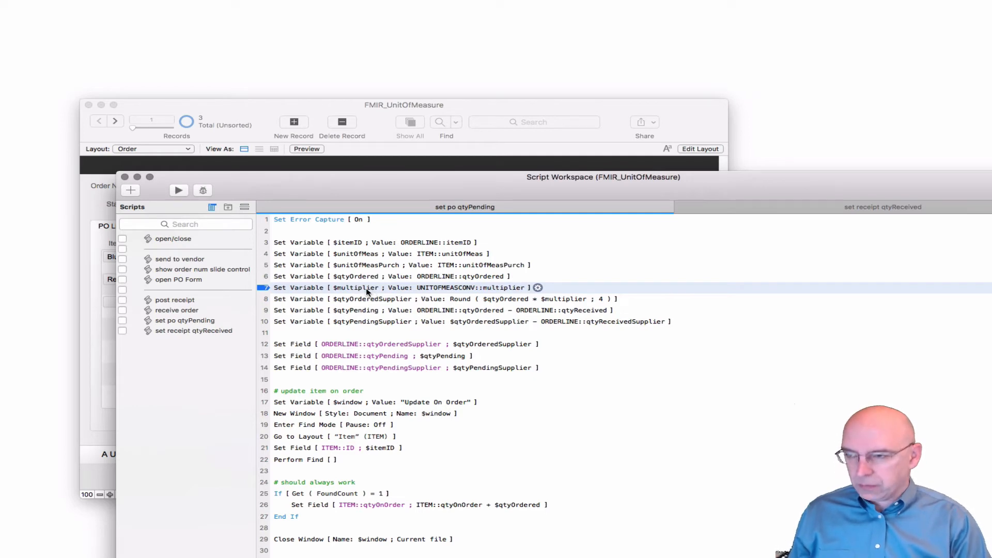
Open the Unit of Measure Conversion layout in a separate window and position it so the order lines remain visible
key(super+shift+l)
click(610, 269)
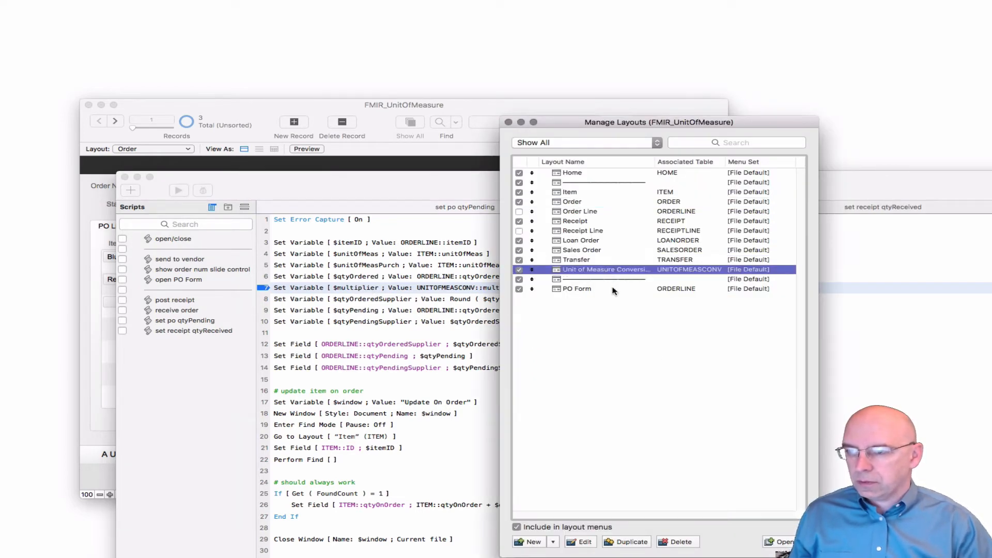
click(781, 541)
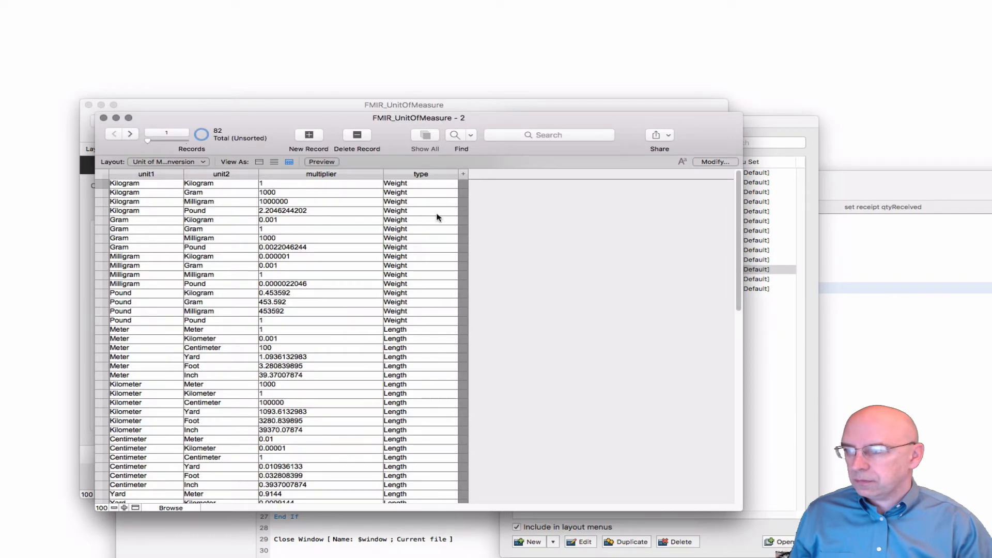
drag(527, 118, 714, 35)
click(243, 109)
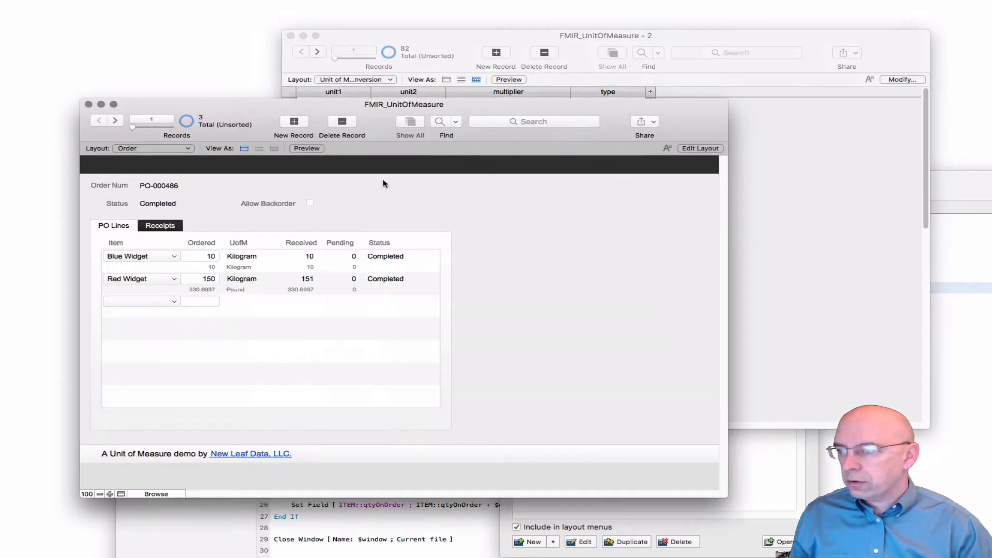
click(463, 51)
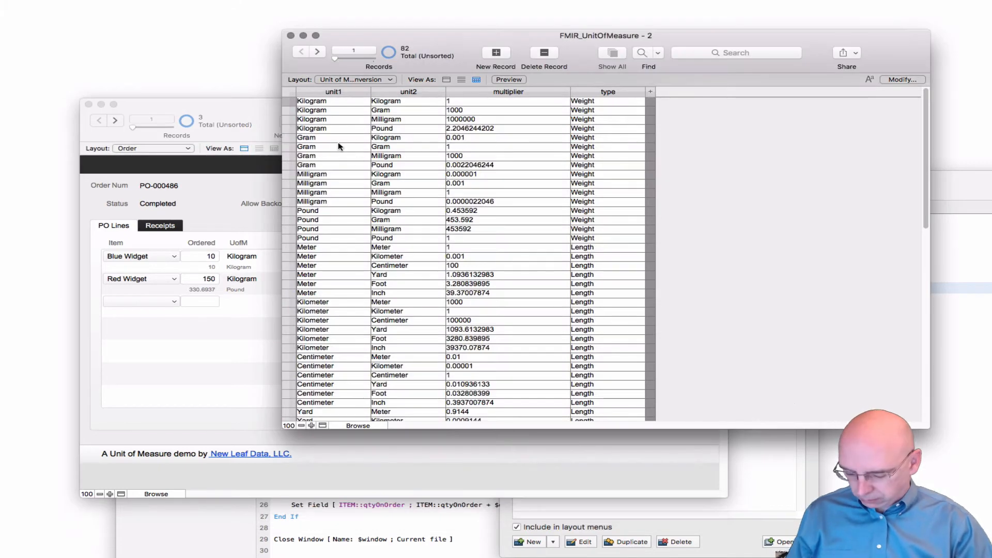
Find the conversion record with unit1 Kilogram and unit2 pound, and check its multiplier
key(super+f)
text(Kilogram)
key(Tab)
text(p)
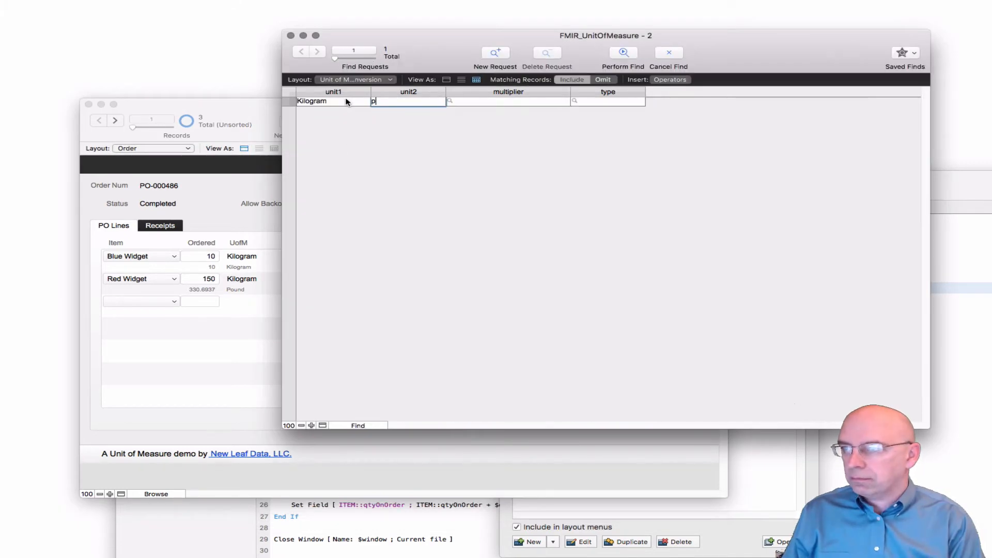
text(ound)
key(Return)
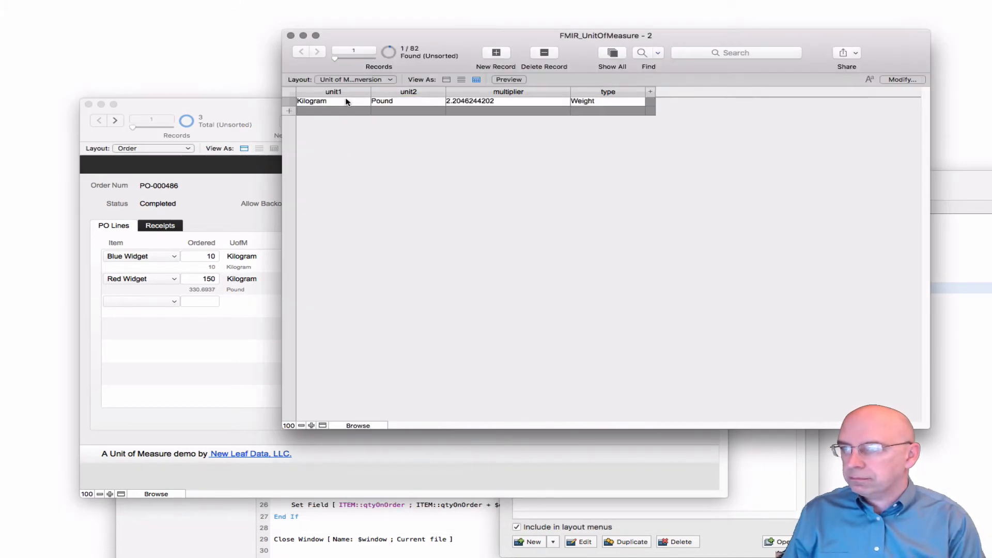
click(498, 102)
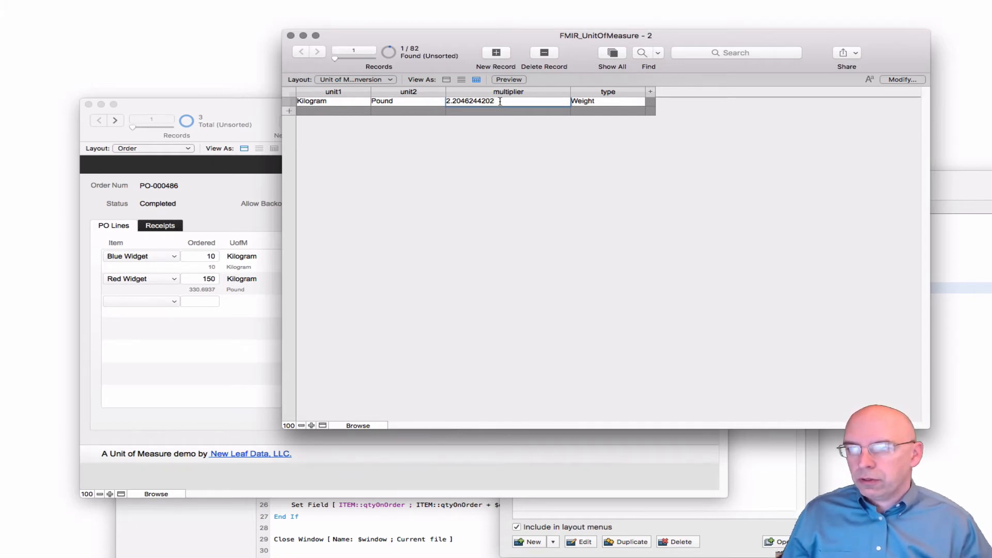
Leave the multiplier field and close the separate Unit of Measure Conversion window
click(509, 185)
click(290, 36)
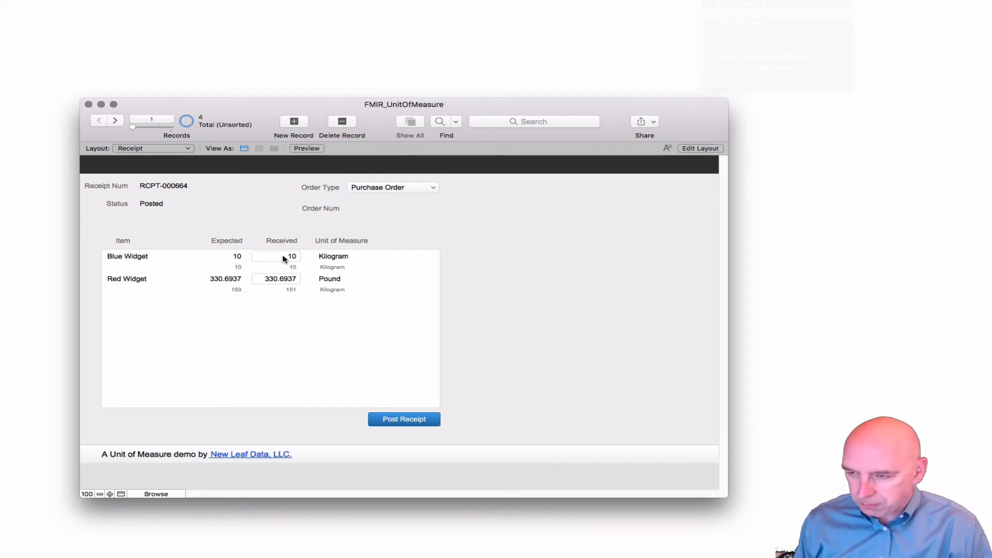
Check which script the Received quantity field on the Receipt layout triggers on save, leaving its script triggers unchanged
key(super+l)
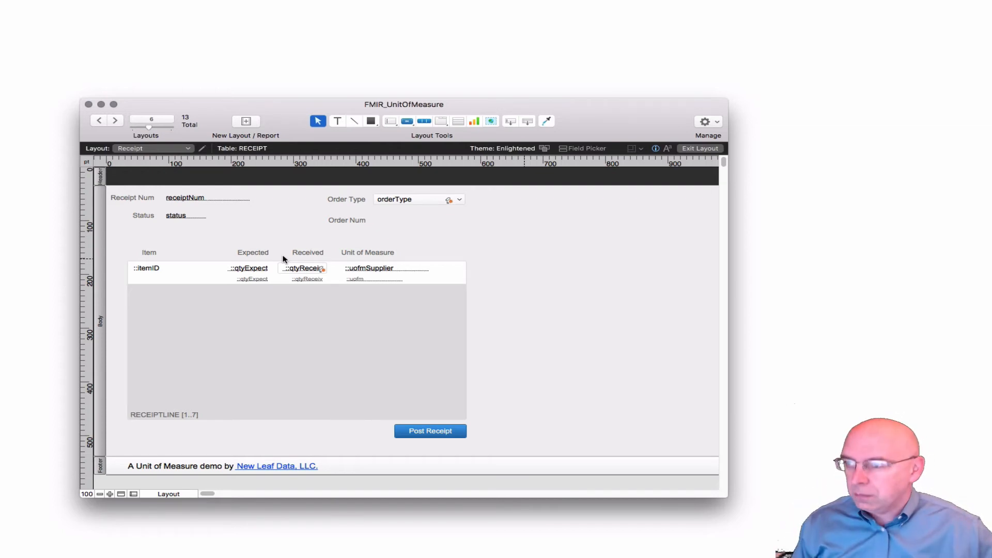
click(298, 268)
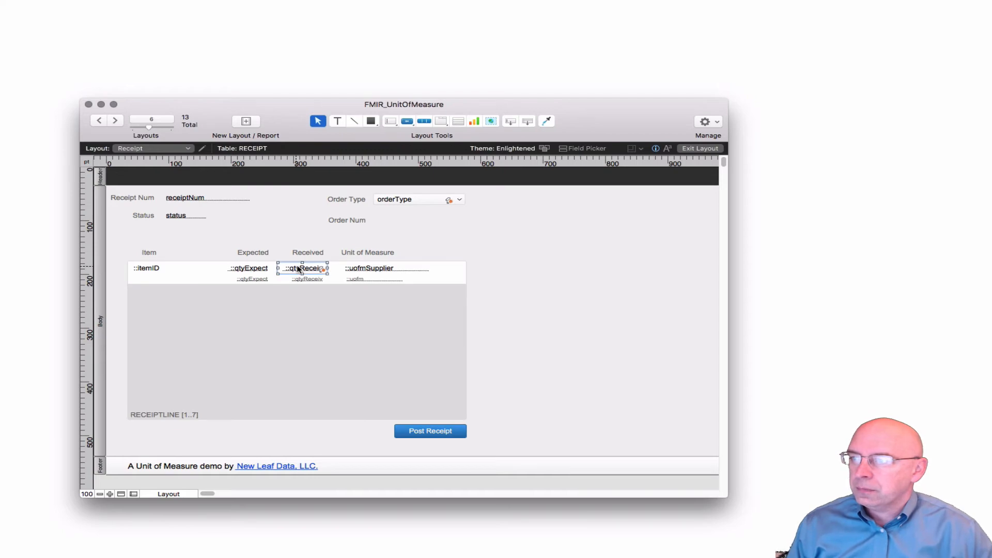
right_click(299, 268)
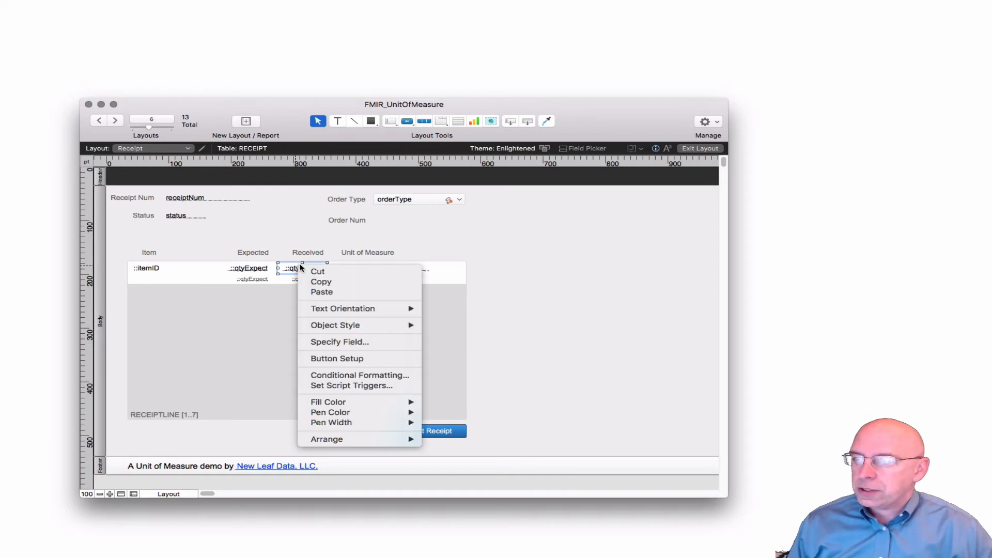
click(358, 387)
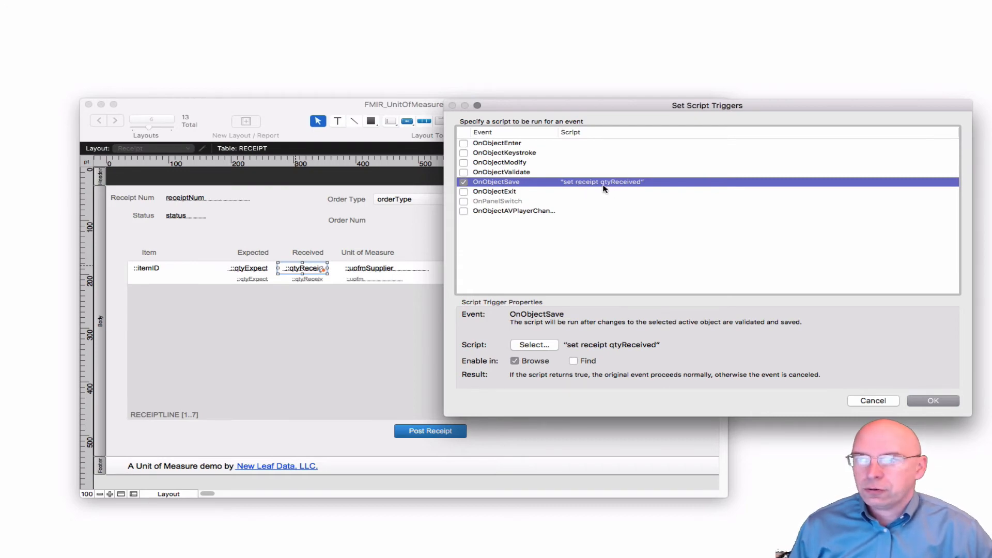
click(870, 401)
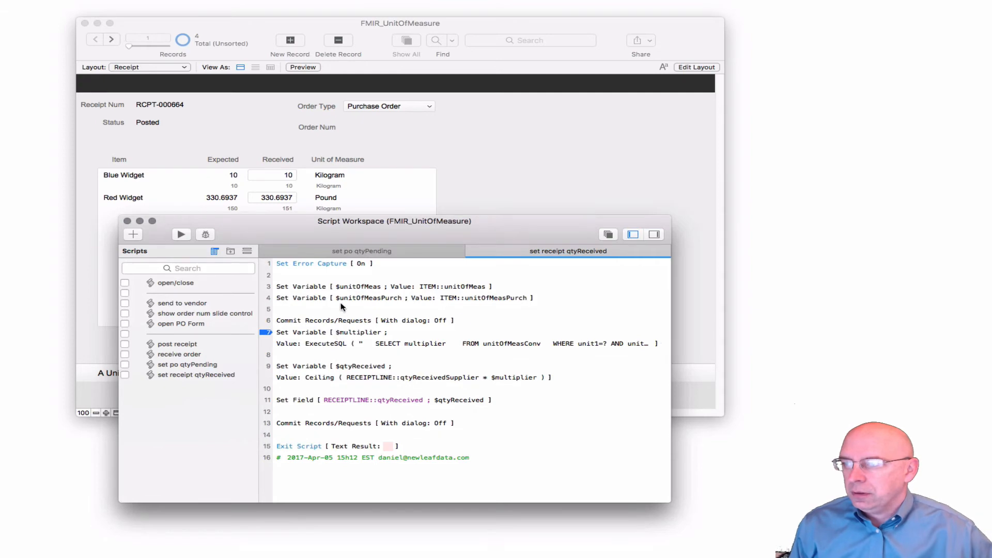
Review the $unitOfMeas and $unitOfMeasPurch variable lines in the set receipt qtyReceived script
click(318, 298)
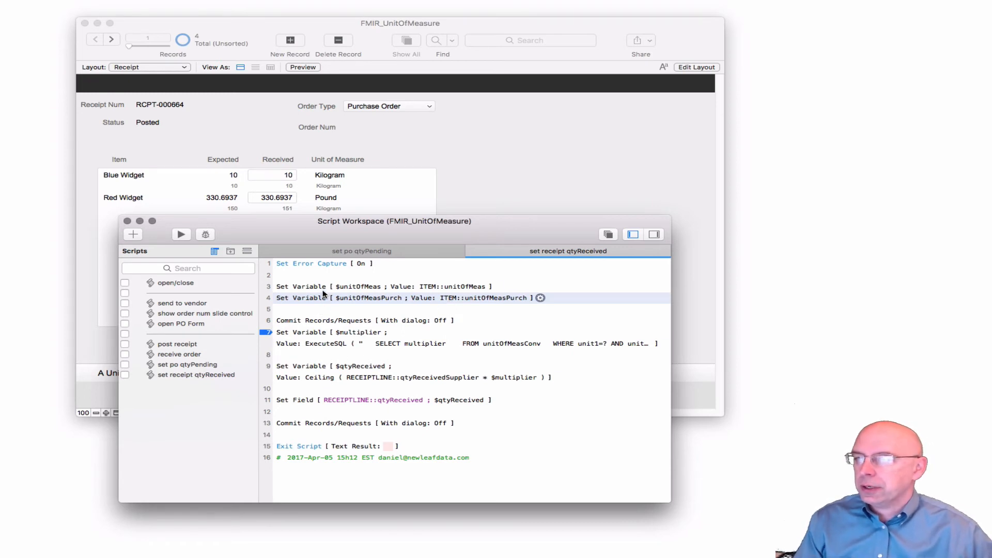
click(350, 290)
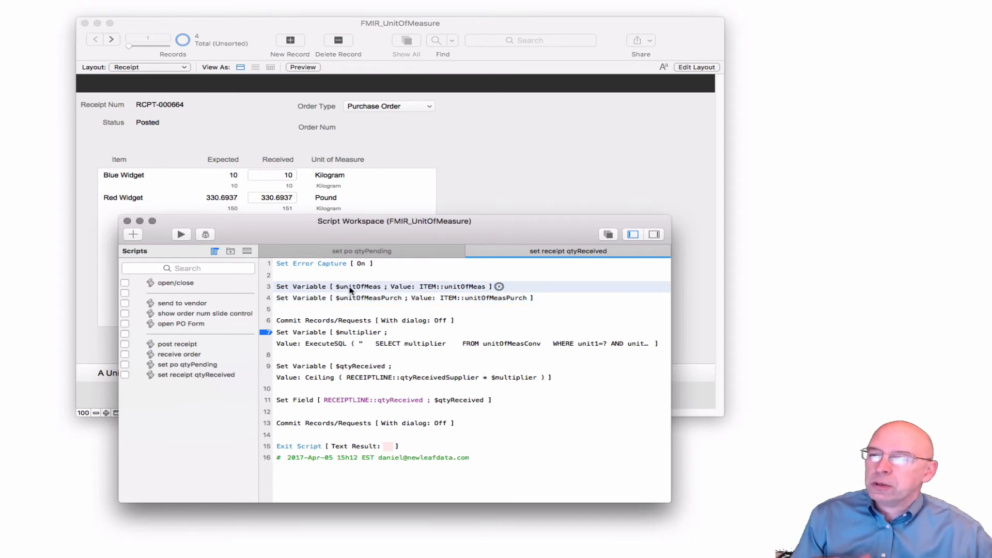
click(360, 299)
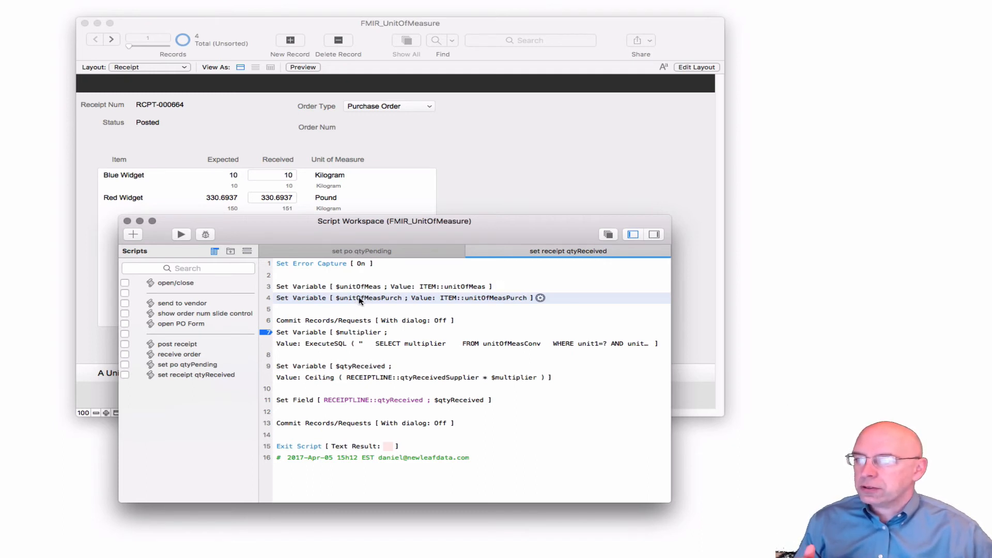
Open the $multiplier calculation of the set receipt qtyReceived script and list the fields of the UNITOFMEASCONV table
click(338, 333)
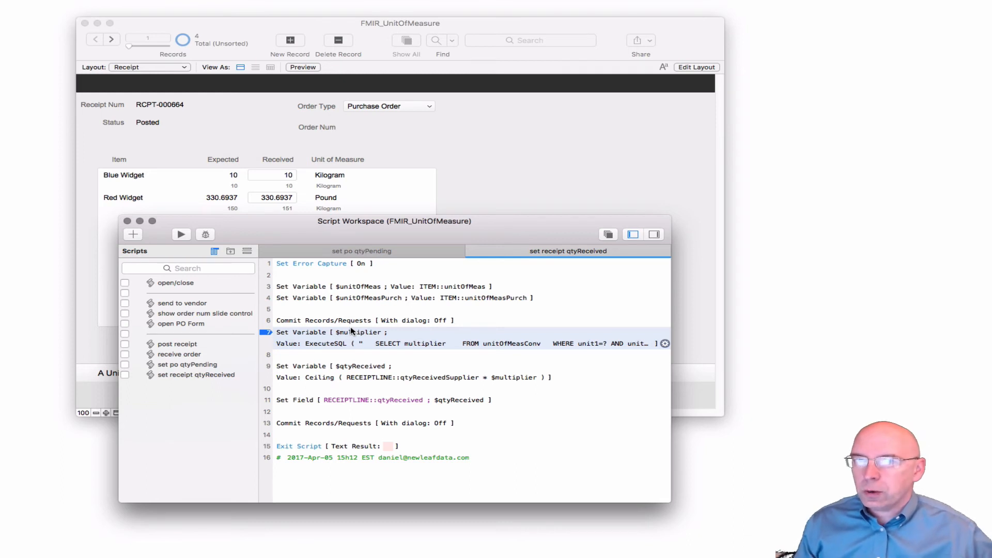
double_click(459, 344)
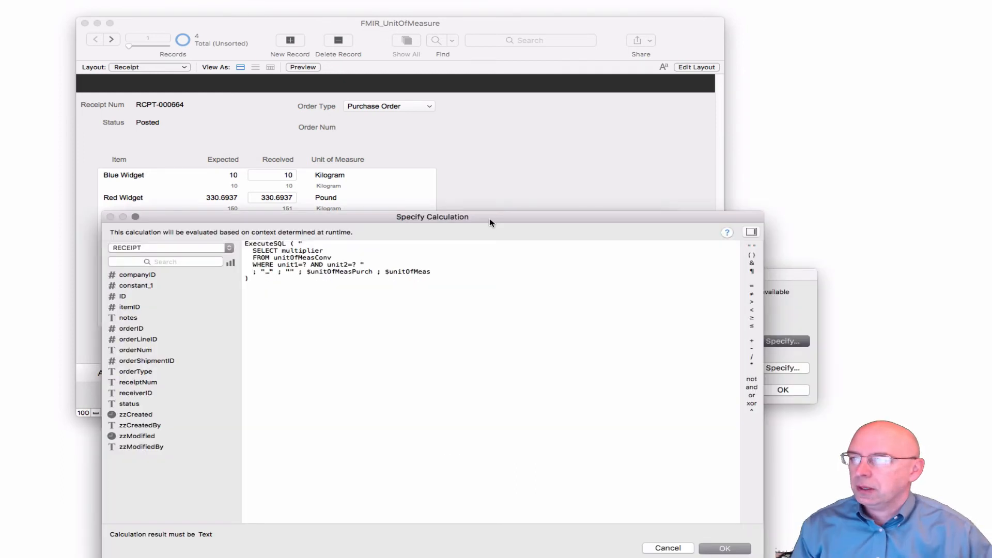
click(193, 250)
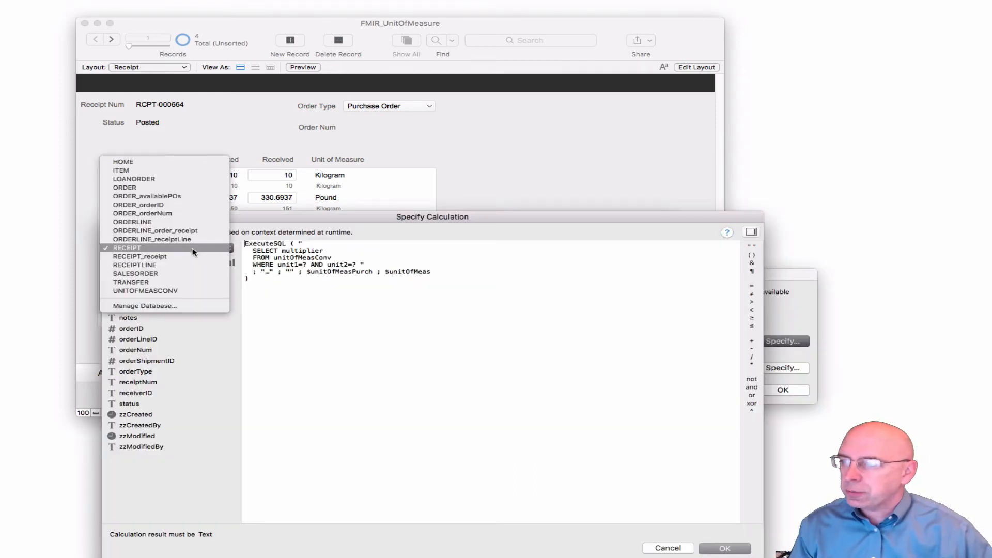
click(191, 288)
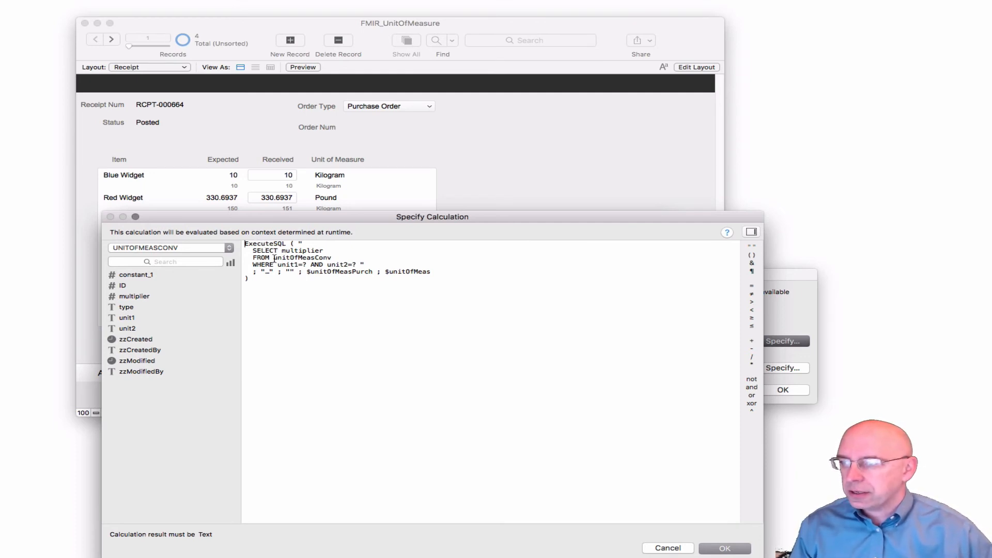
Trace the query's unitOfMeasConv table and match its unit1 and unit2 conditions to the $unitOfMeasPurch and $unitOfMeas arguments
drag(275, 258, 334, 257)
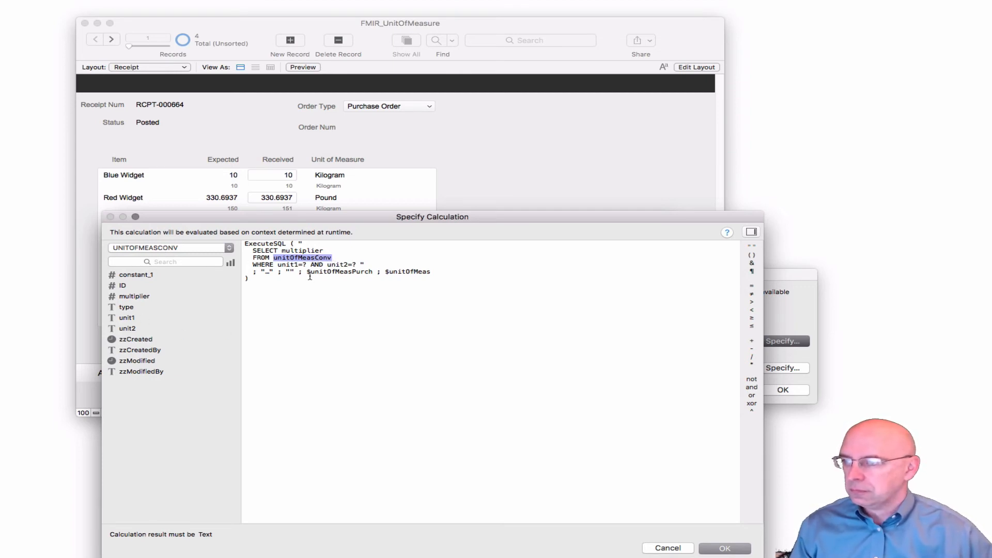
drag(278, 265, 299, 265)
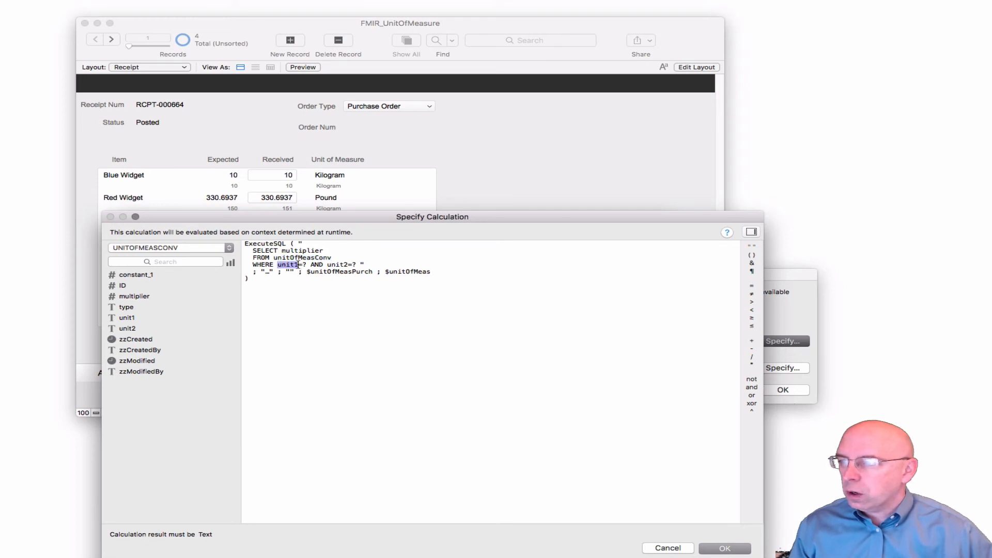
click(127, 317)
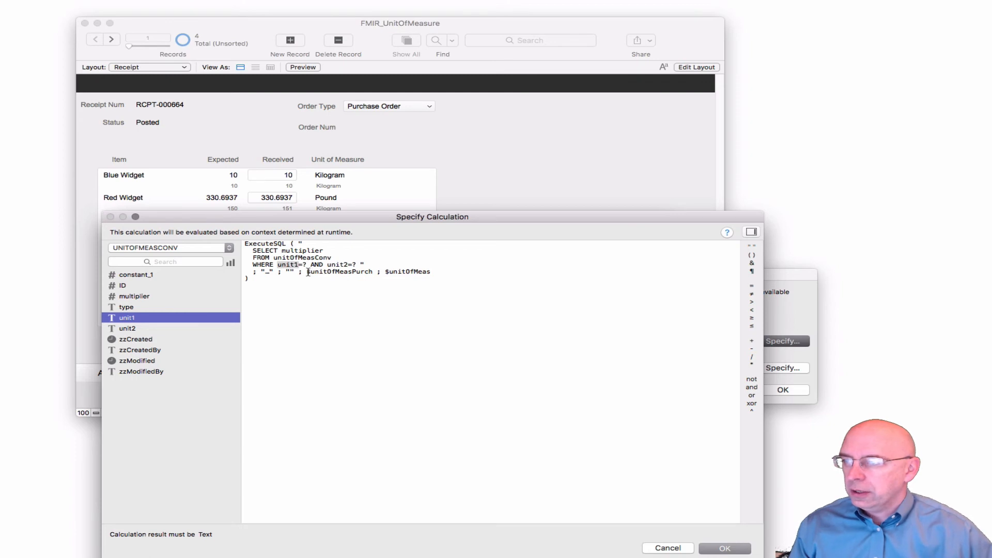
drag(308, 271, 371, 270)
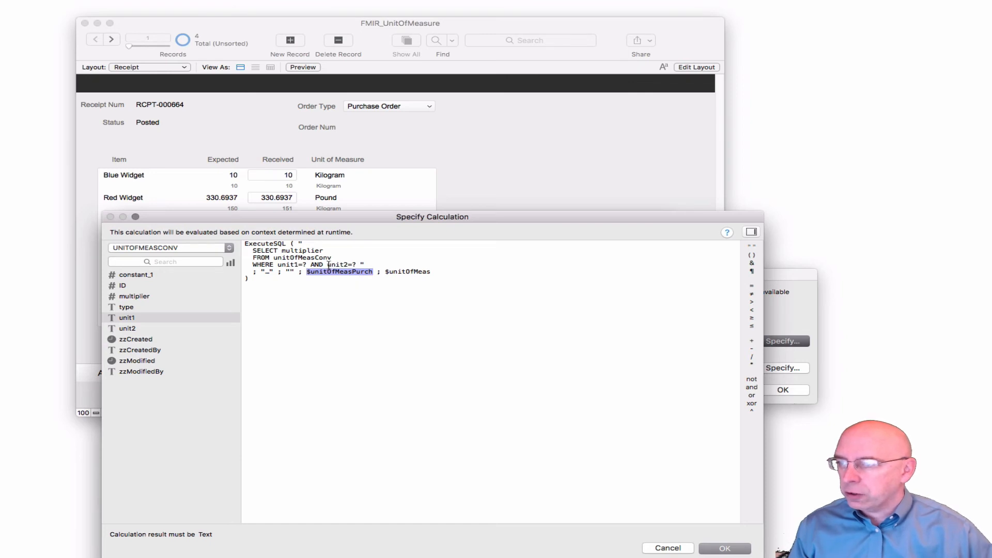
drag(328, 264, 431, 270)
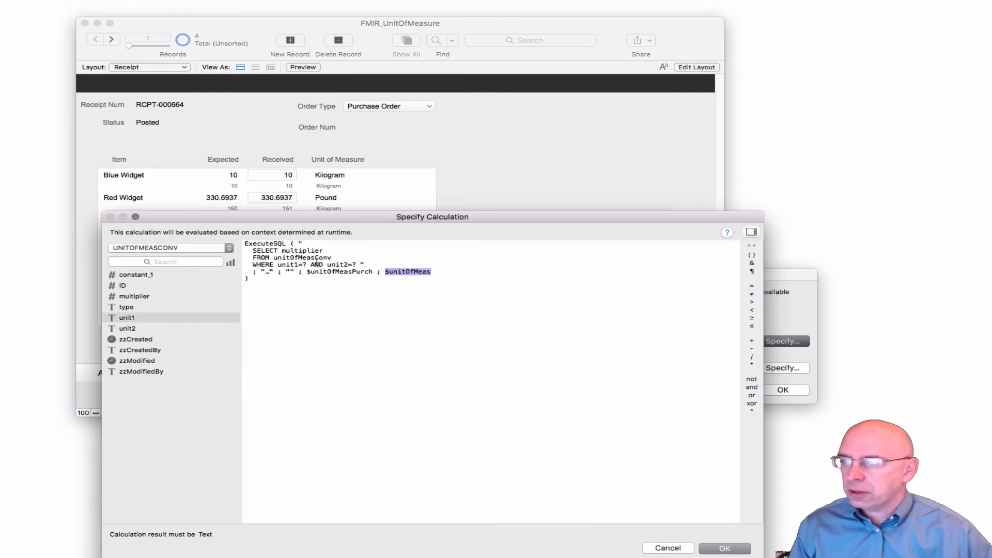
Review the multiplier field selected by the query and its unit arguments, then leave the calculation without saving changes
drag(282, 252, 325, 252)
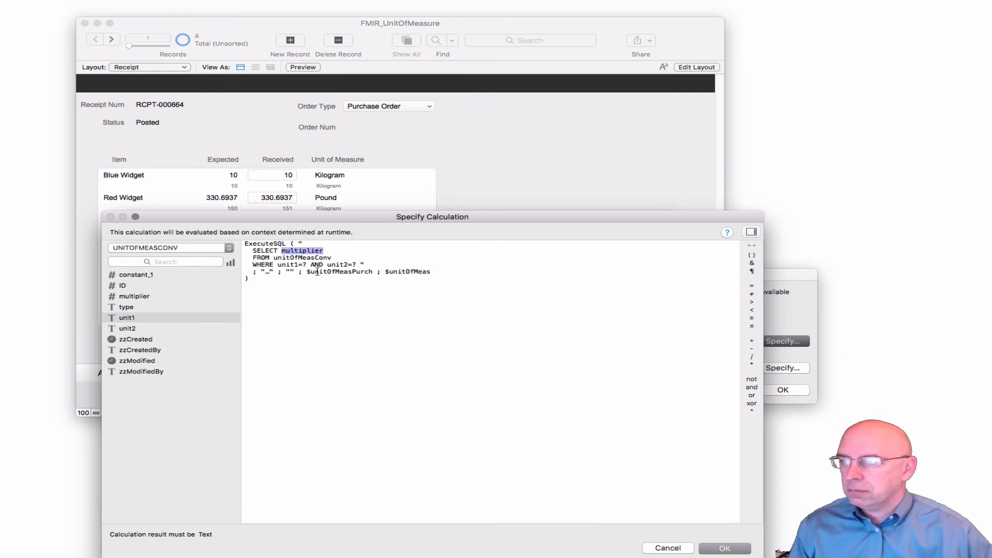
drag(347, 221, 346, 224)
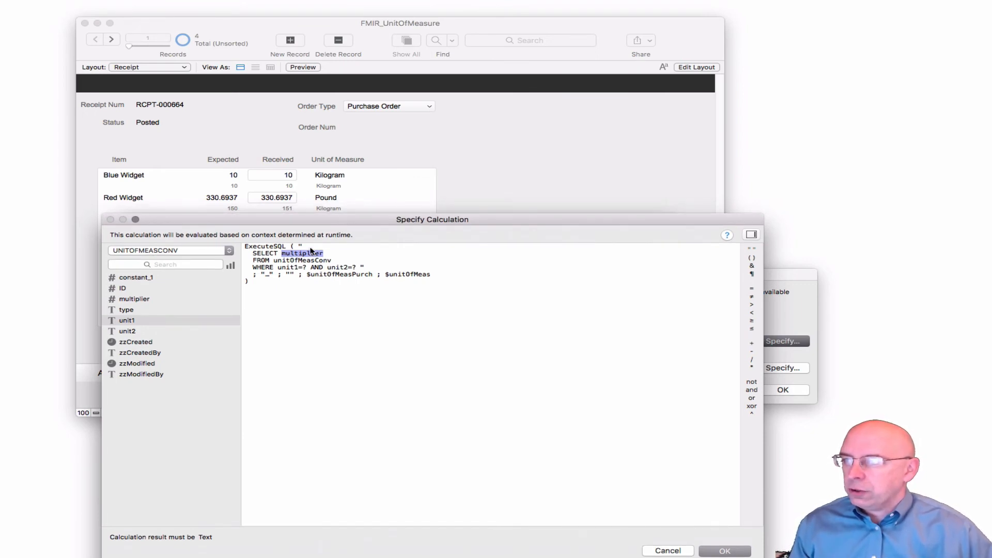
drag(307, 274, 422, 275)
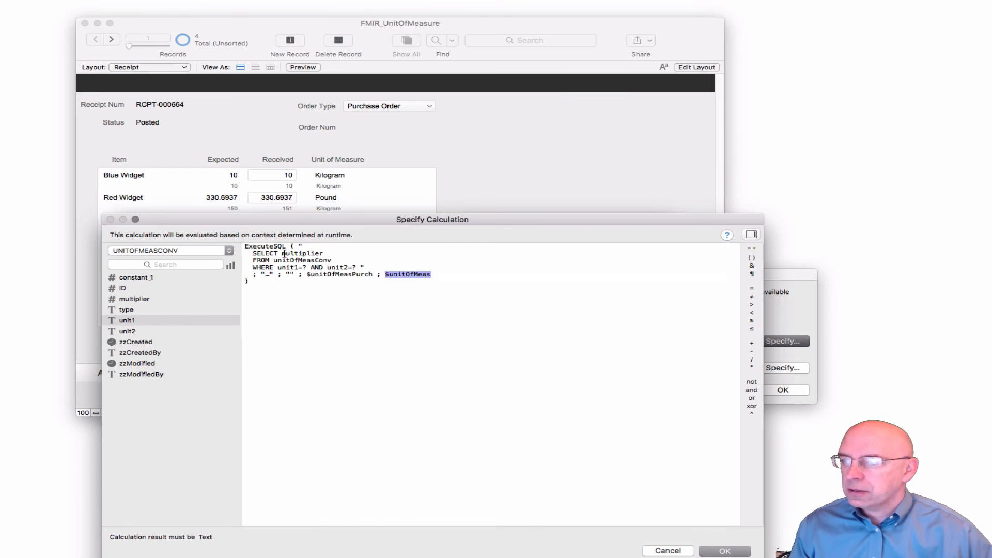
drag(282, 254, 325, 254)
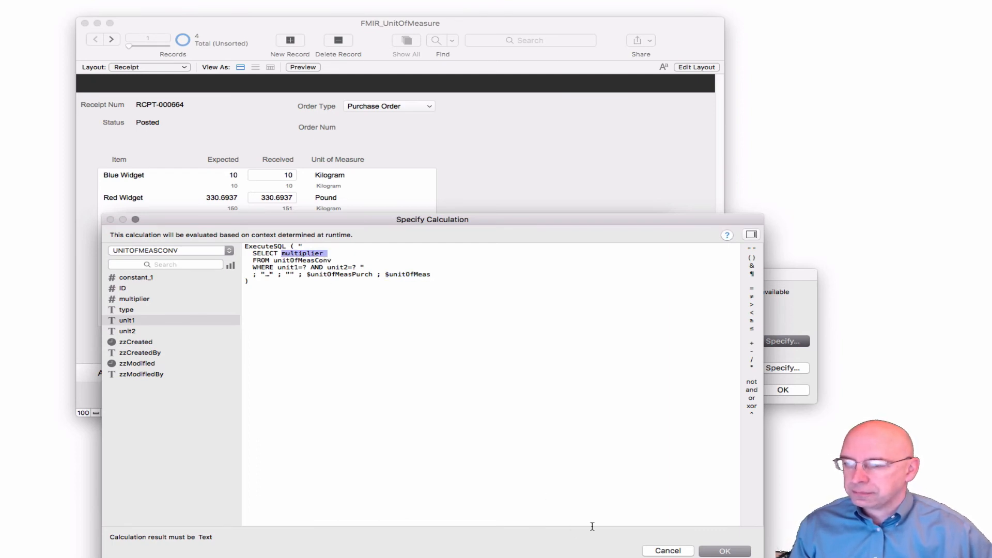
click(647, 550)
click(713, 391)
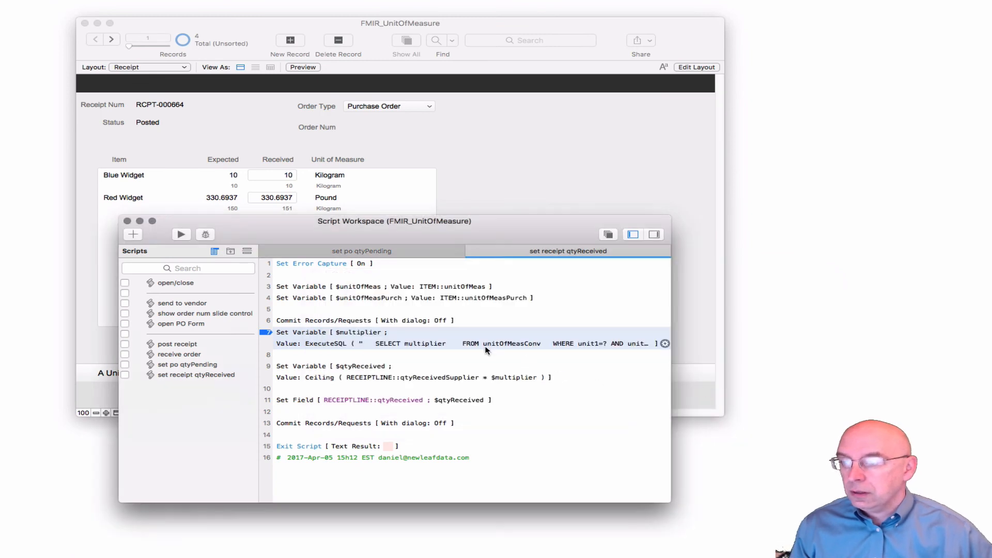
Compare the $qtyReceived line's Ceiling calculation with the received quantities on the receipt
click(365, 370)
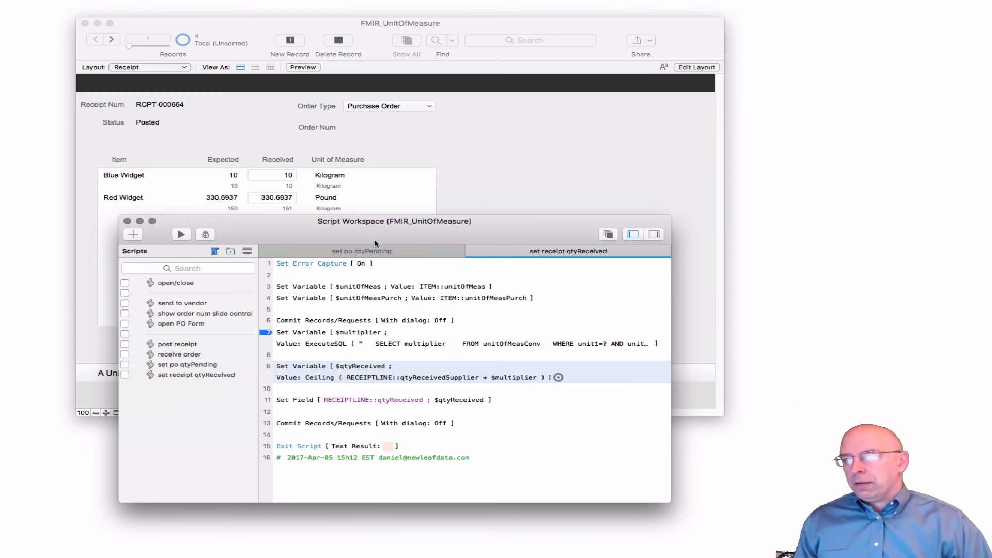
drag(291, 220, 290, 221)
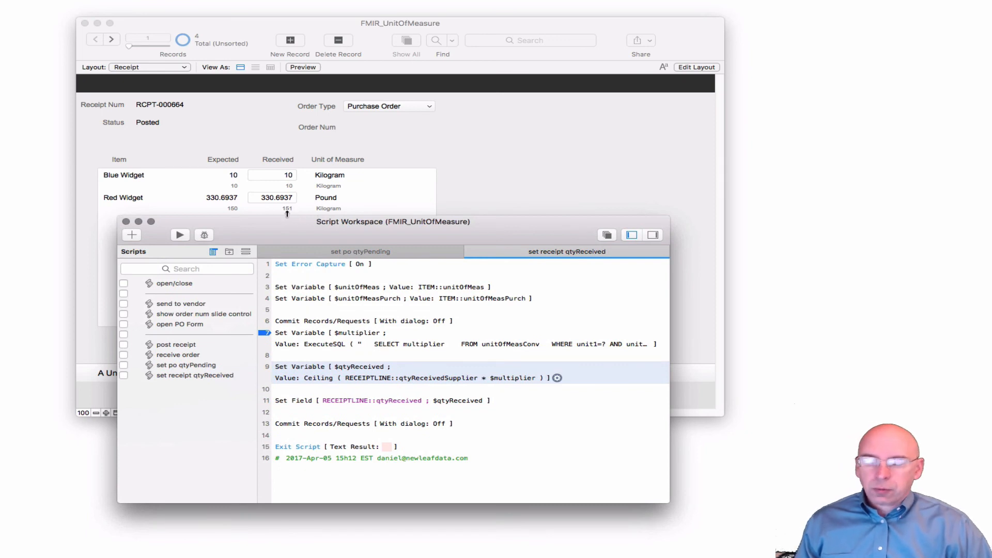
drag(297, 217, 296, 217)
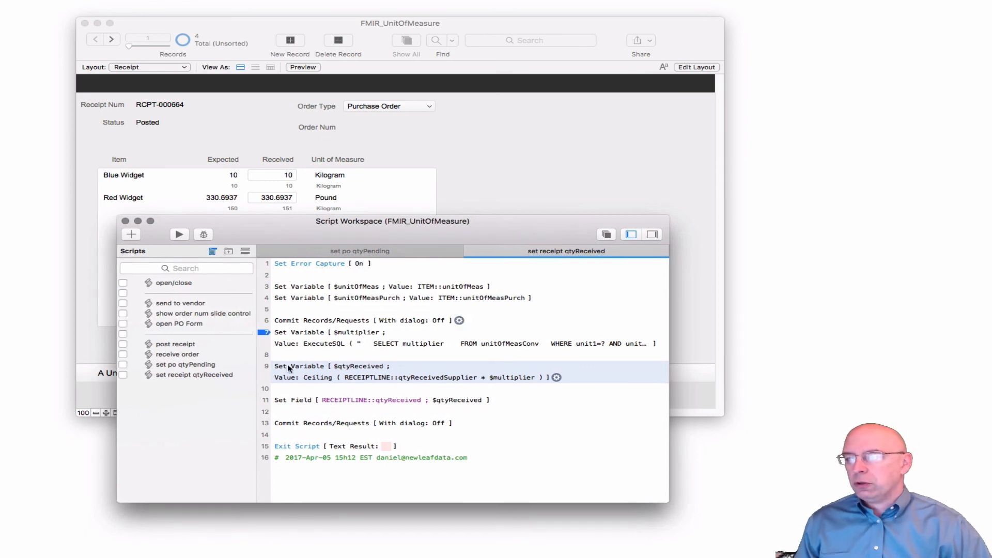